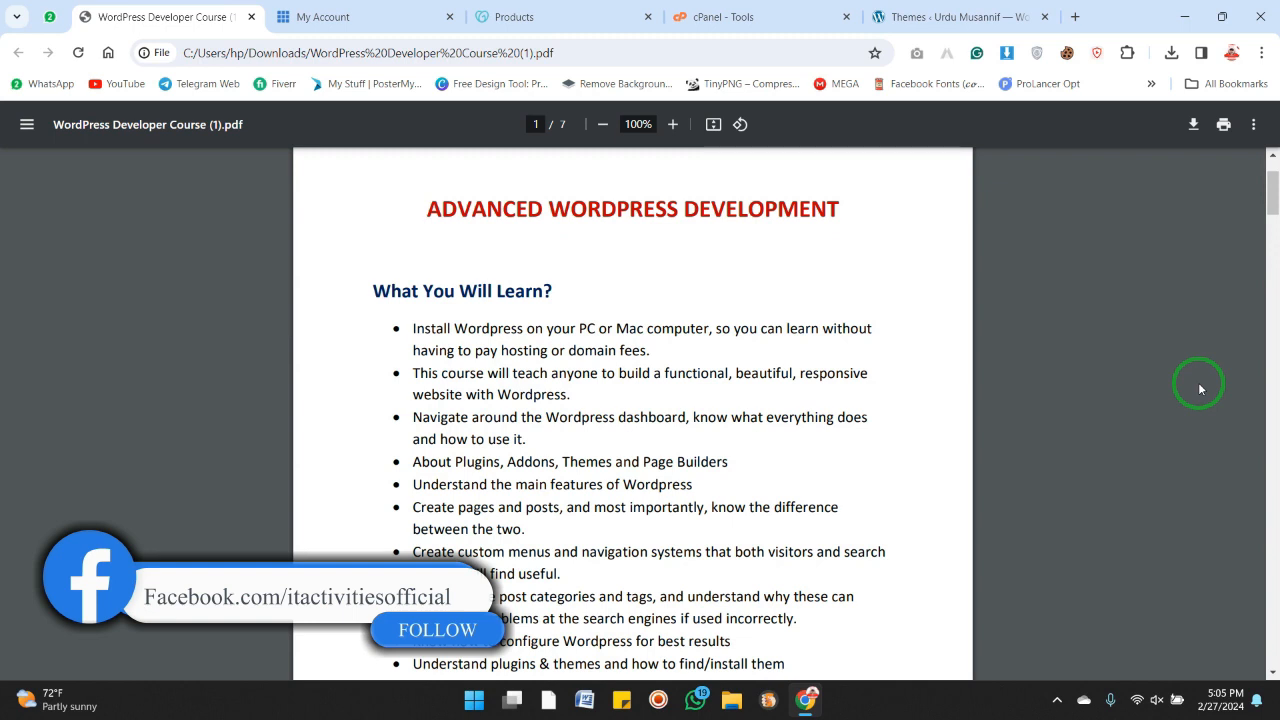
{"action": "scroll", "coordinate": [1125, 391], "scroll_direction": "up", "scroll_amount": 2}
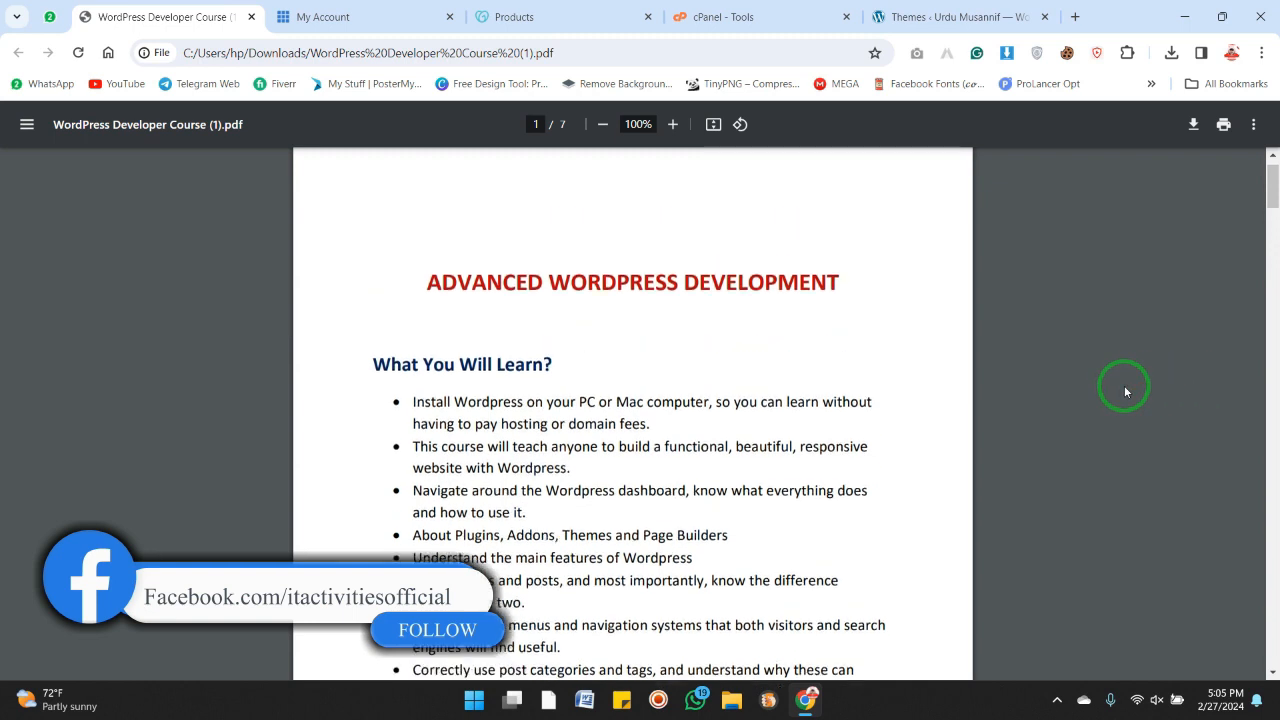
{"action": "scroll", "coordinate": [1124, 391], "scroll_direction": "down", "scroll_amount": 2}
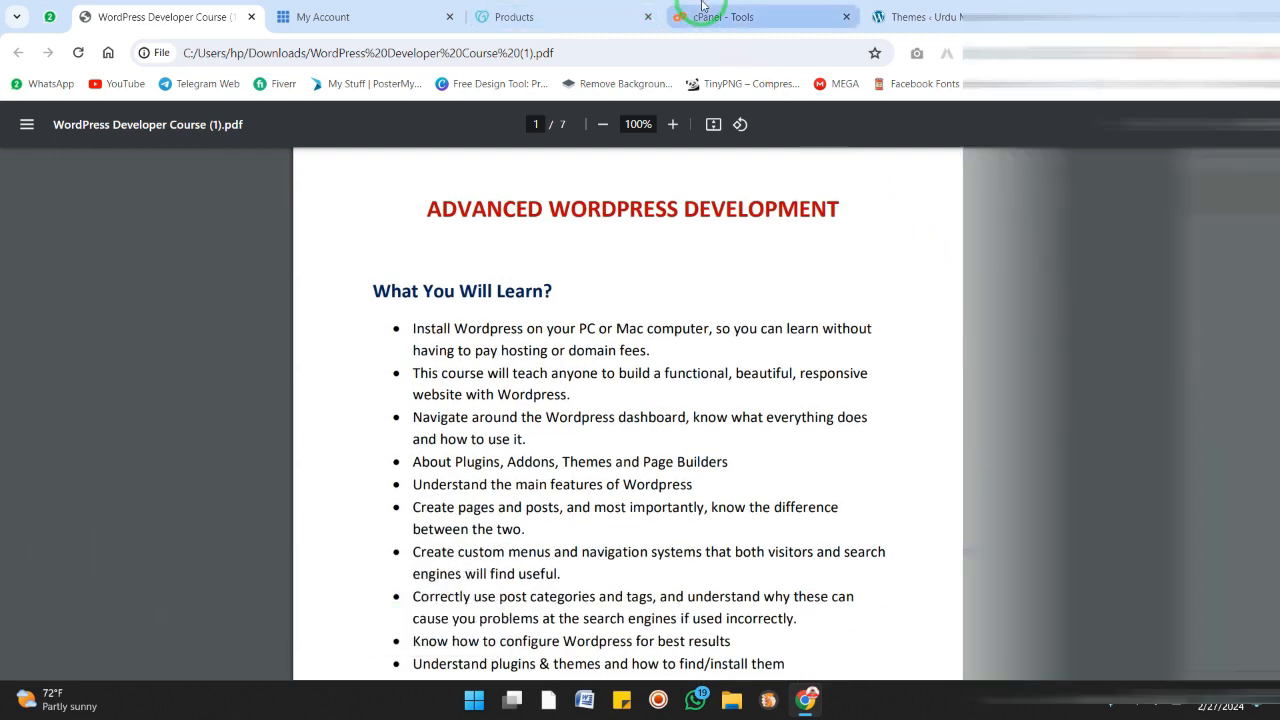
Switch to the cPanel tab and browse through its tools list
{"action": "left_click", "coordinate": [701, 8]}
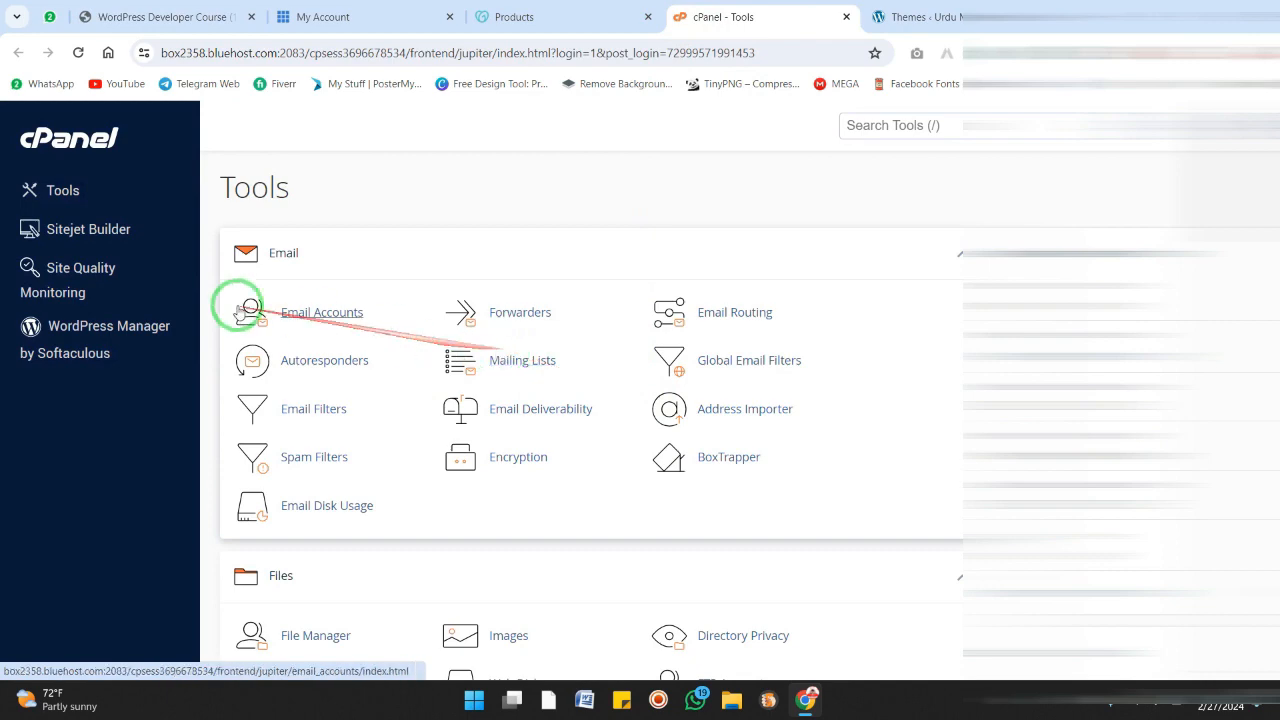
{"action": "scroll", "coordinate": [420, 314], "scroll_direction": "down", "scroll_amount": 4}
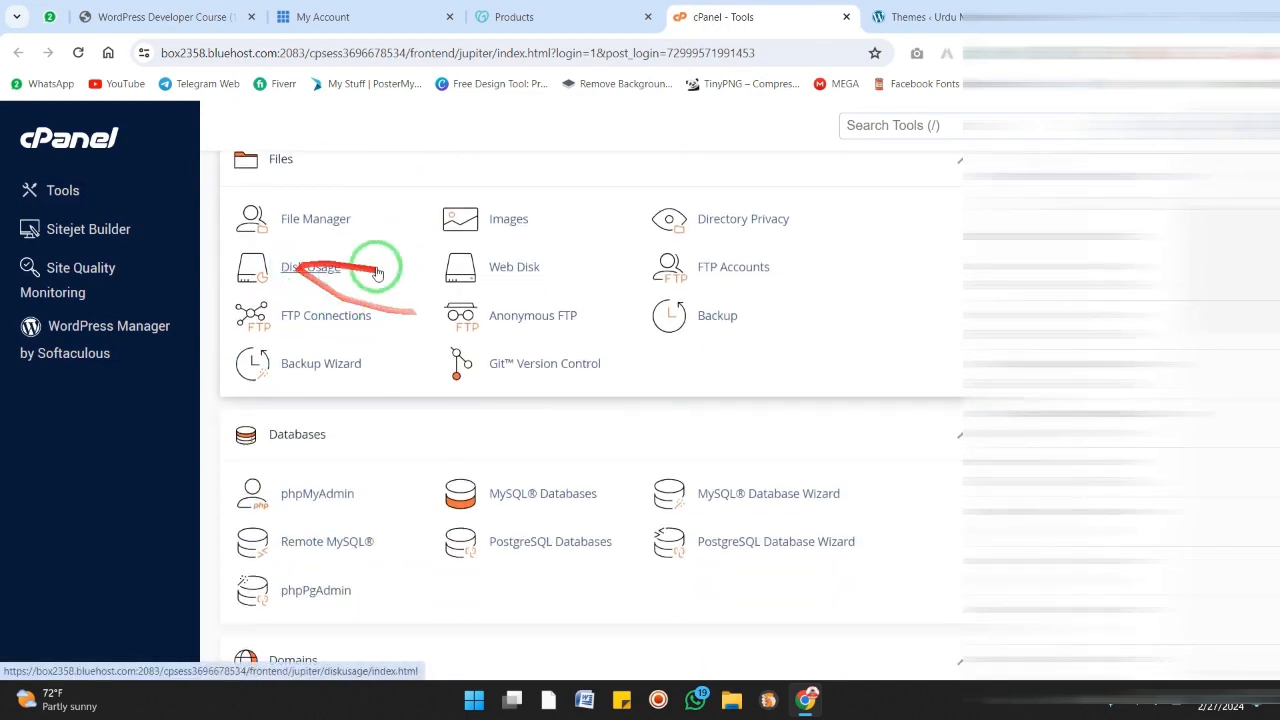
{"action": "scroll", "coordinate": [378, 273], "scroll_direction": "down", "scroll_amount": 6}
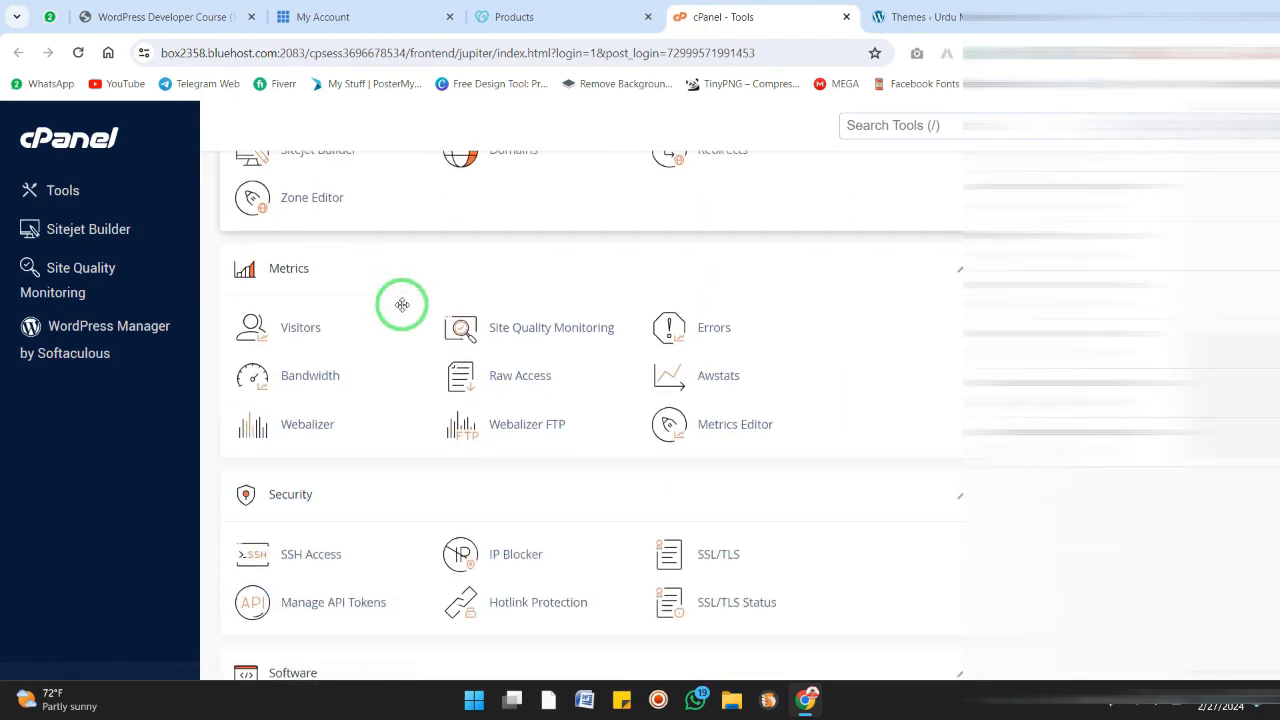
{"action": "scroll", "coordinate": [401, 305], "scroll_direction": "down", "scroll_amount": 4}
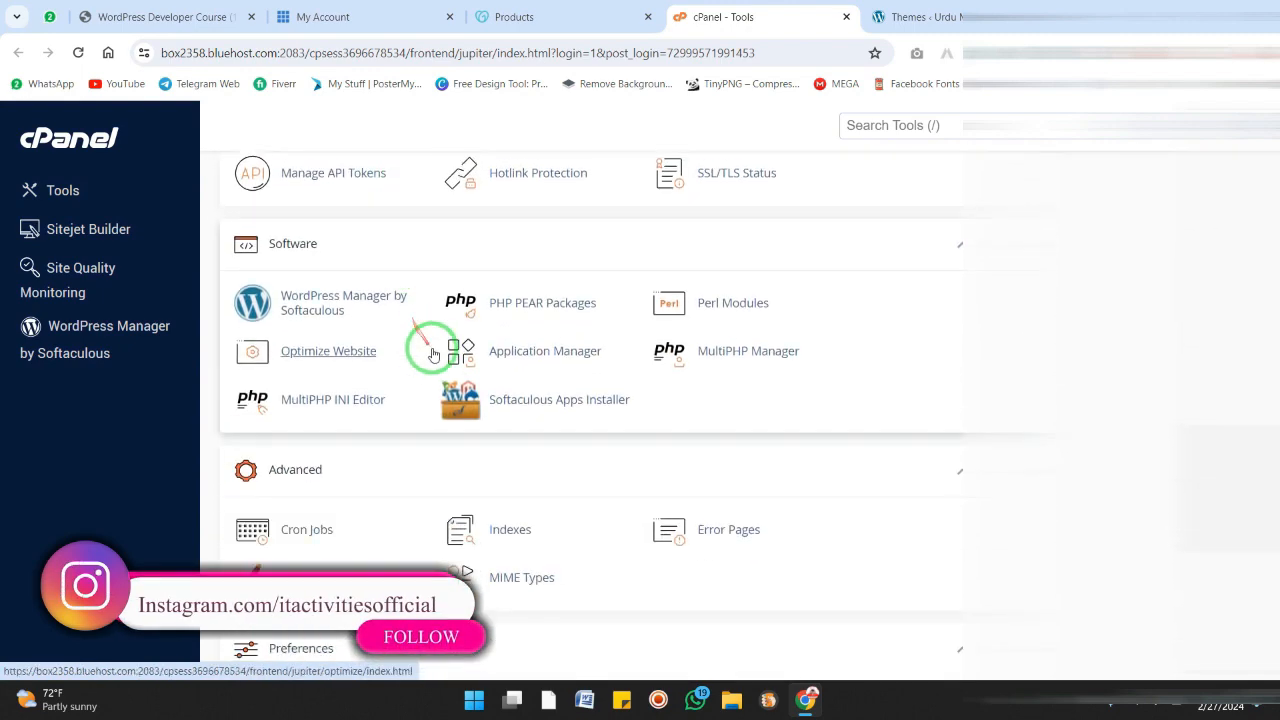
{"action": "scroll", "coordinate": [430, 354], "scroll_direction": "down", "scroll_amount": 2}
{"action": "scroll", "coordinate": [650, 435], "scroll_direction": "up", "scroll_amount": 6}
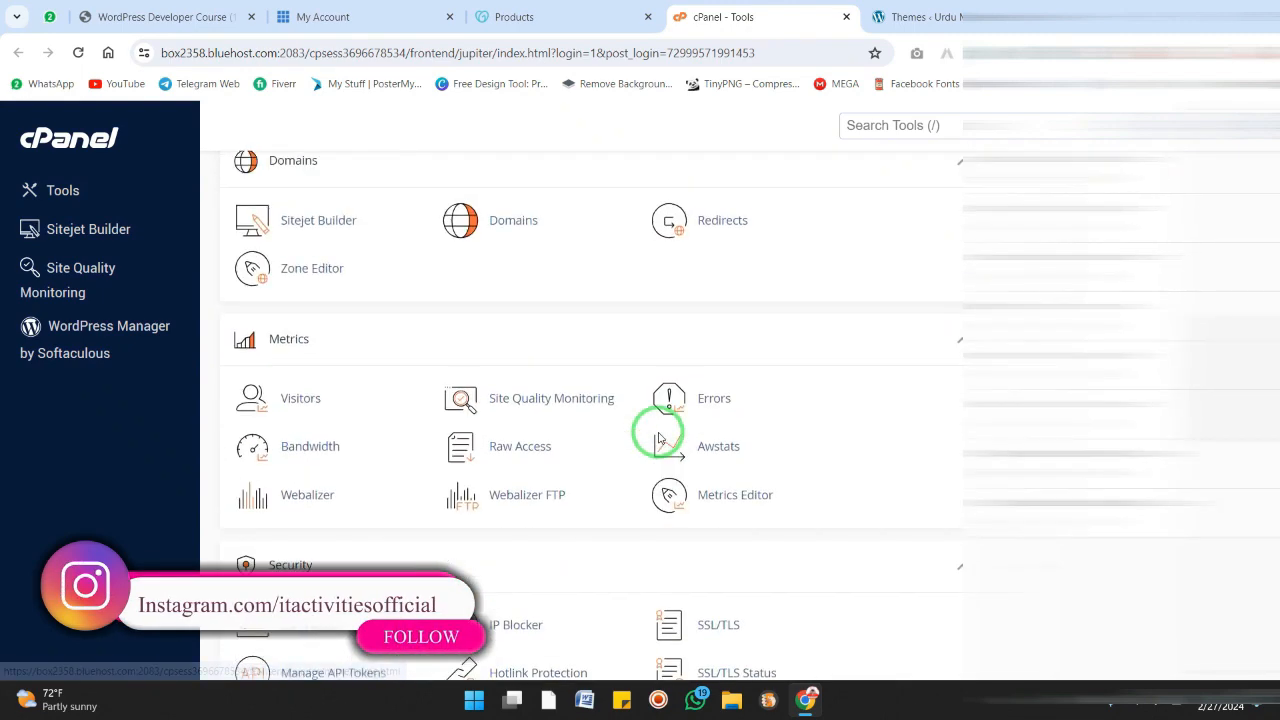
{"action": "scroll", "coordinate": [659, 438], "scroll_direction": "up", "scroll_amount": 9}
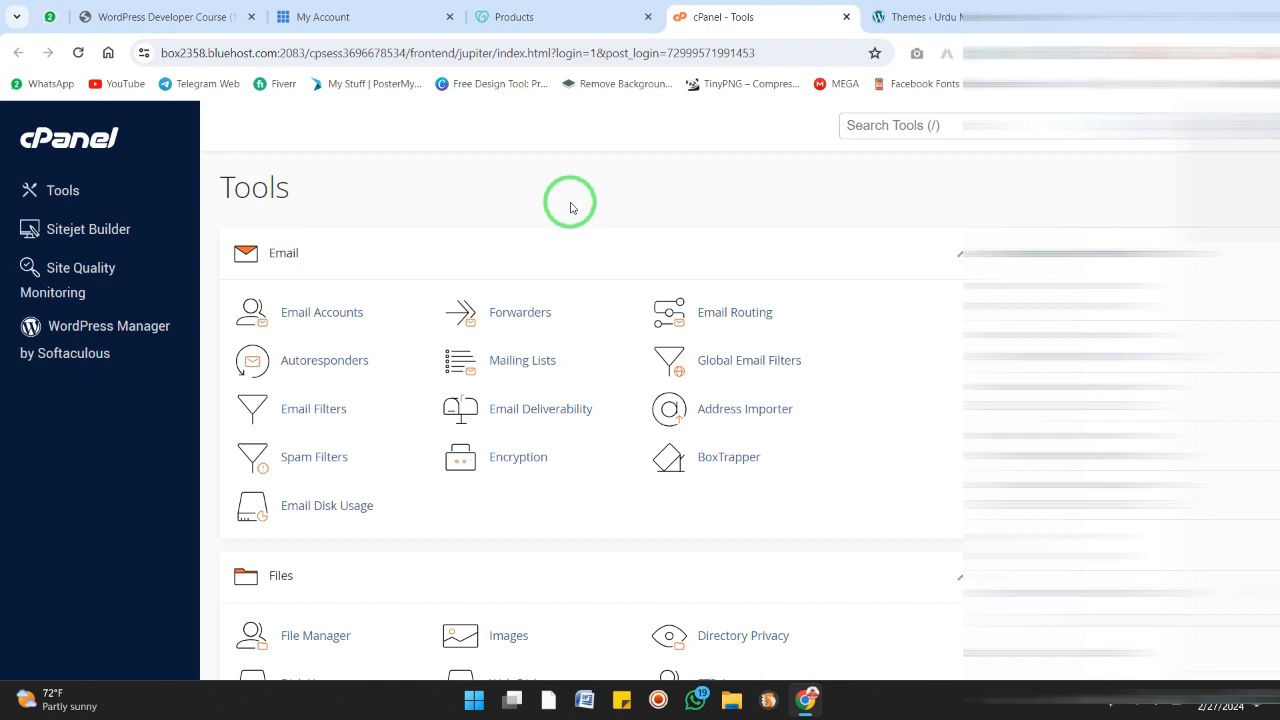
Switch between the GoDaddy products tab and the Bluehost hosting account tab to review both accounts
{"action": "left_click", "coordinate": [540, 17]}
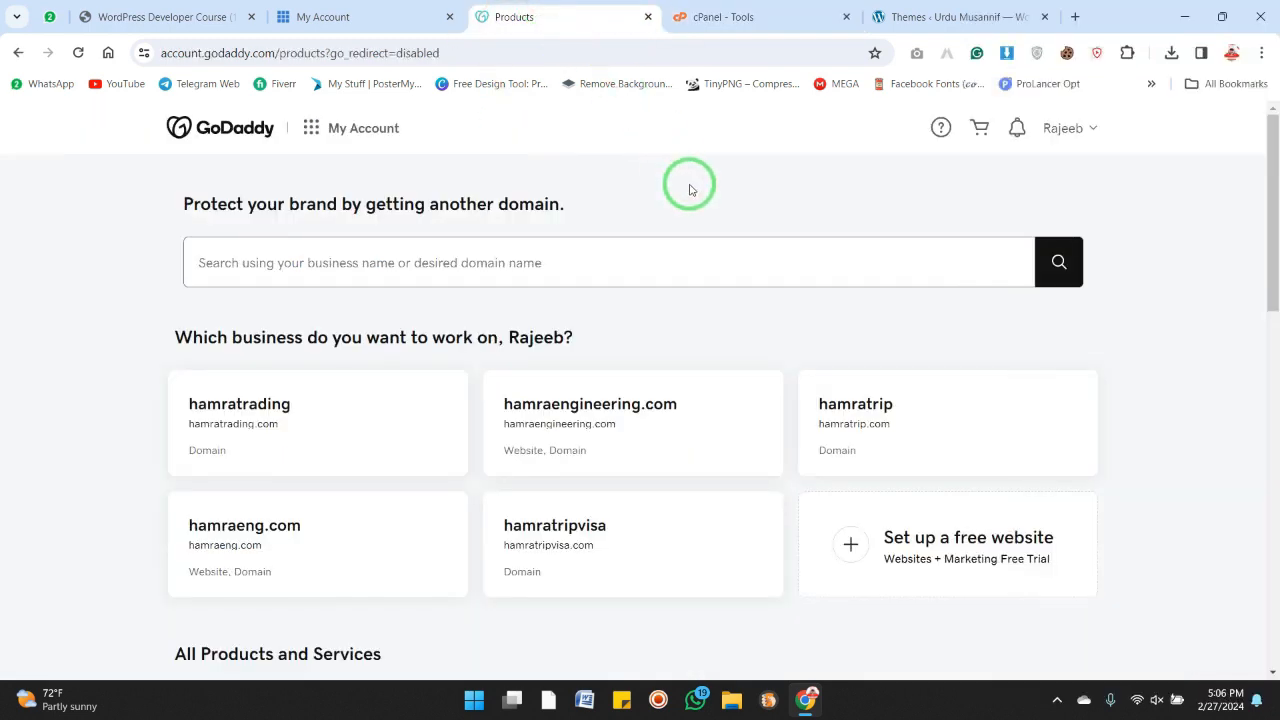
{"action": "left_click", "coordinate": [372, 15]}
{"action": "left_click", "coordinate": [545, 14]}
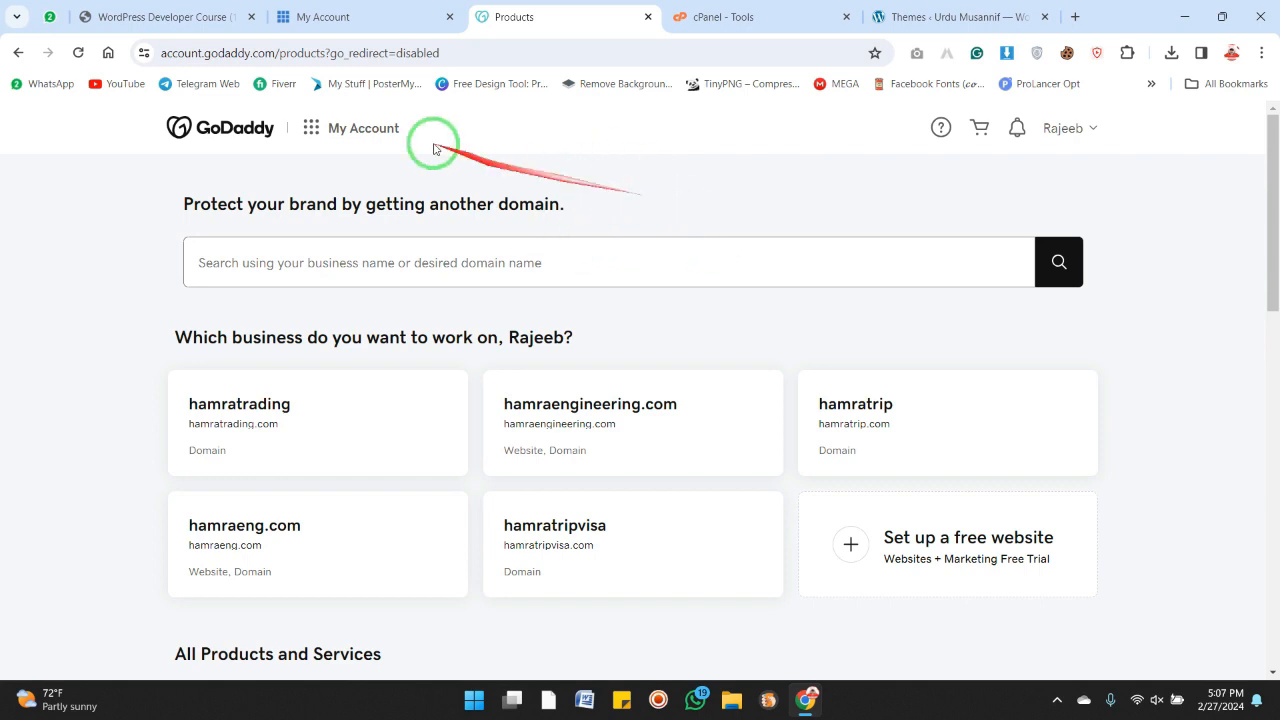
{"action": "left_click", "coordinate": [372, 17]}
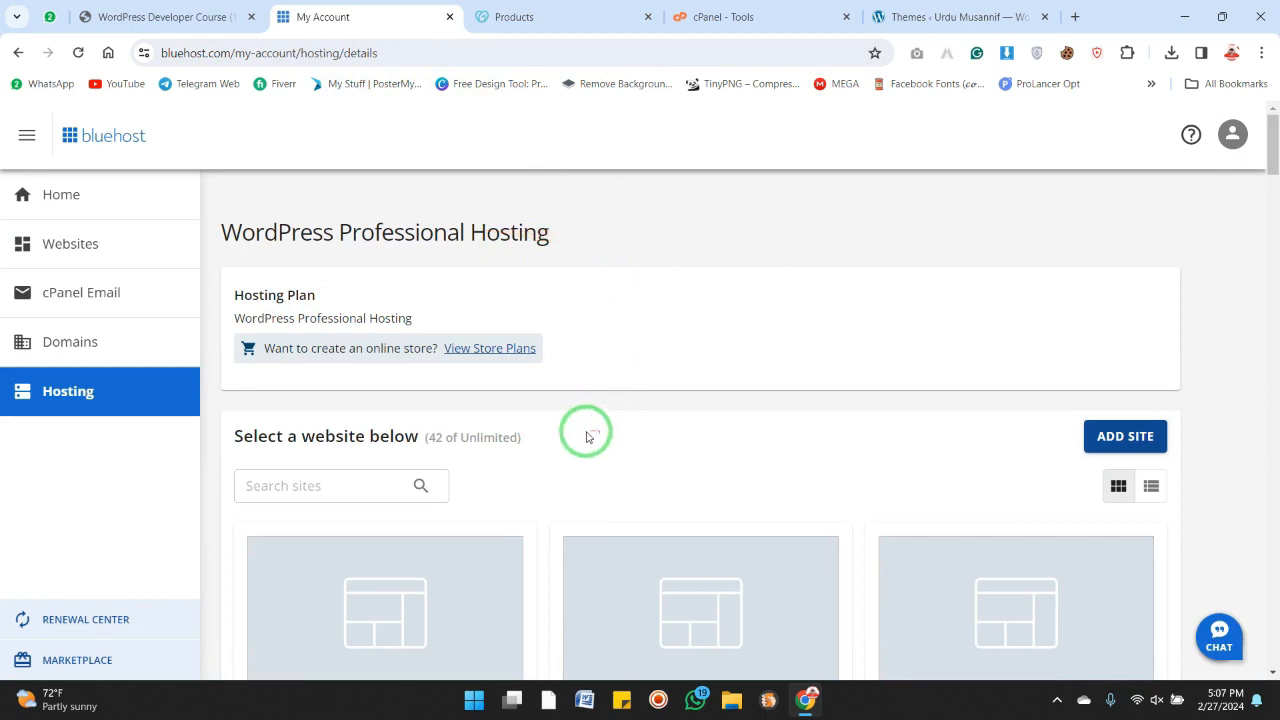
{"action": "left_click_drag", "start_coordinate": [560, 438], "coordinate": [420, 435]}
{"action": "left_click", "coordinate": [532, 449]}
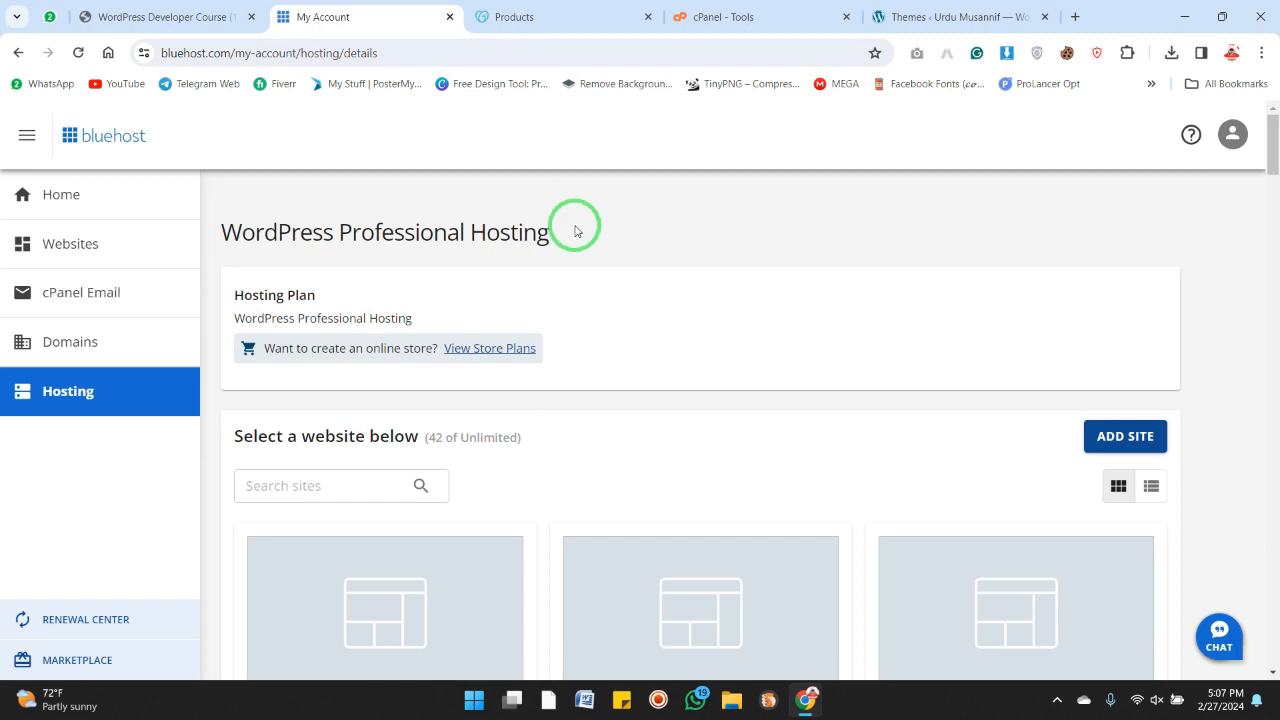
{"action": "left_click", "coordinate": [560, 14]}
{"action": "left_click", "coordinate": [390, 8]}
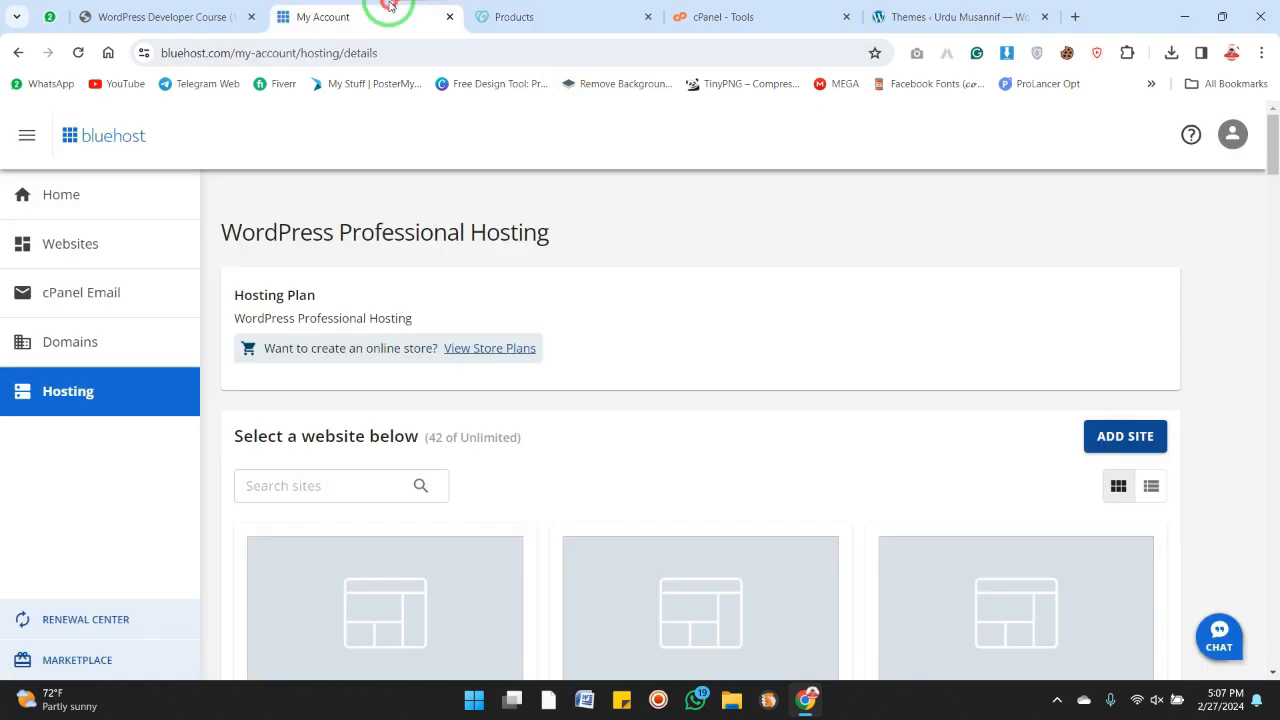
{"action": "left_click", "coordinate": [560, 10]}
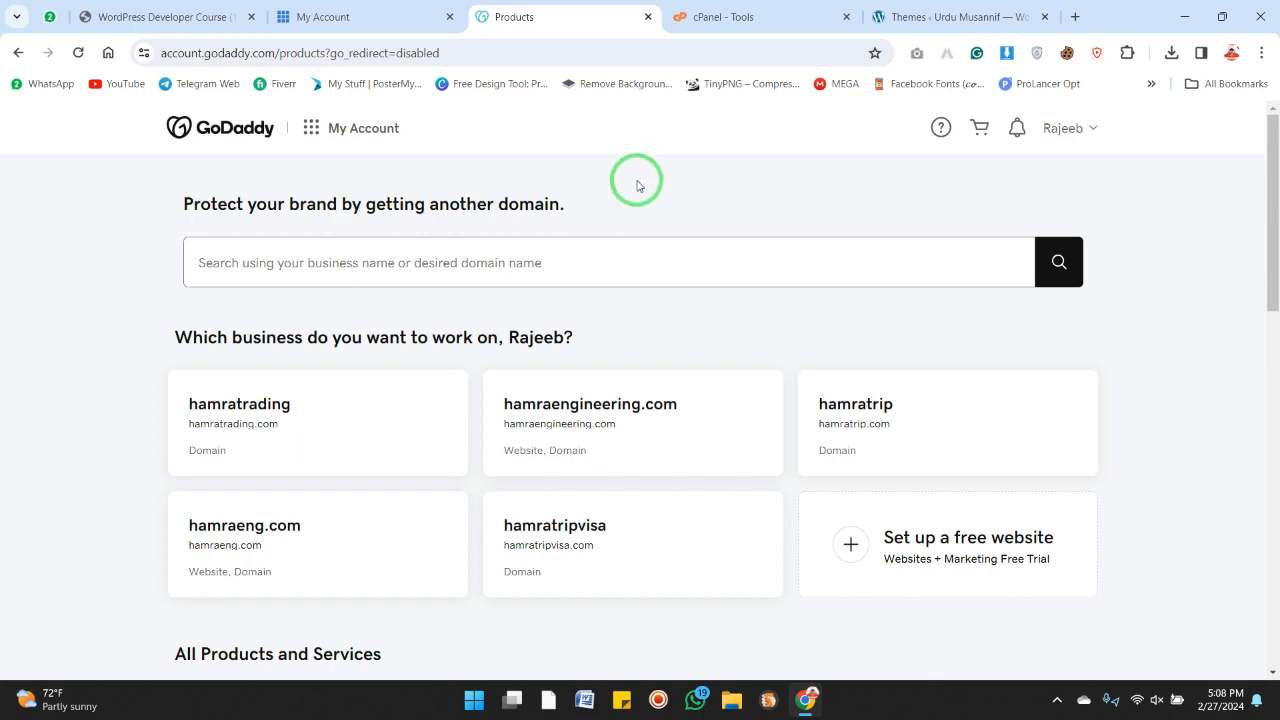
Open a new tab and search Google for bluehost hosting nameservers
{"action": "left_click", "coordinate": [1075, 17]}
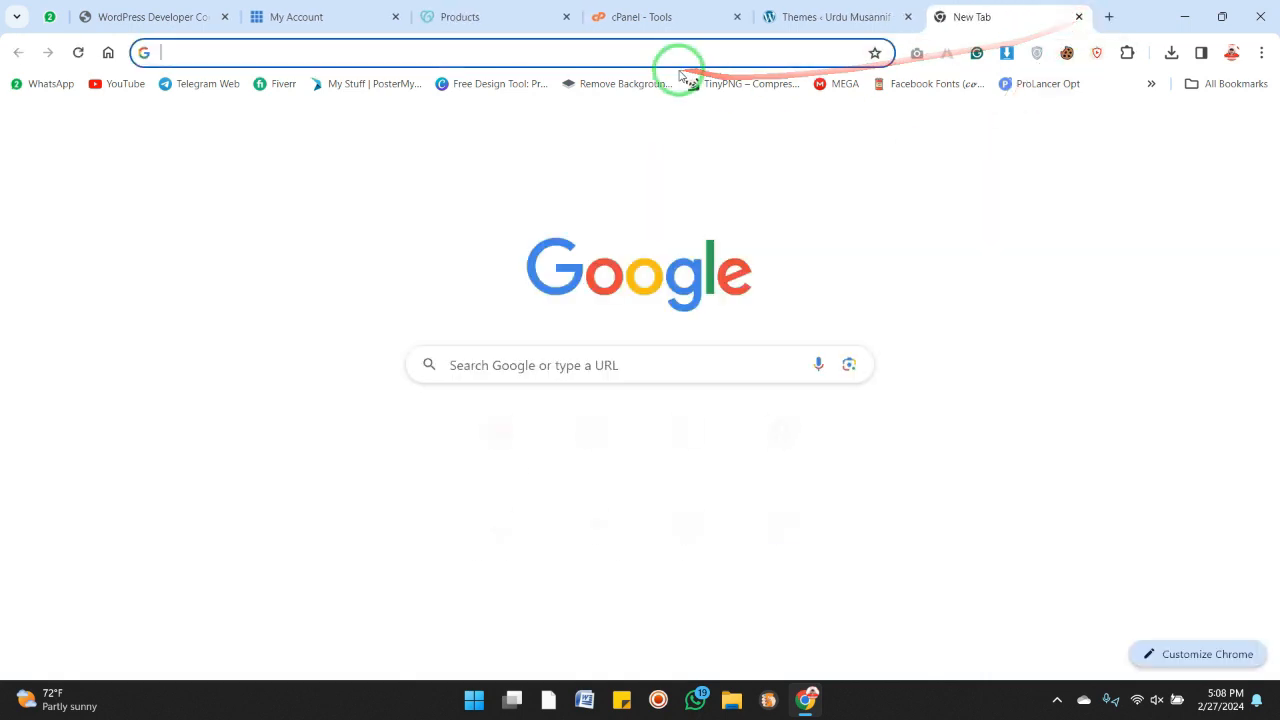
{"action": "left_click", "coordinate": [322, 17]}
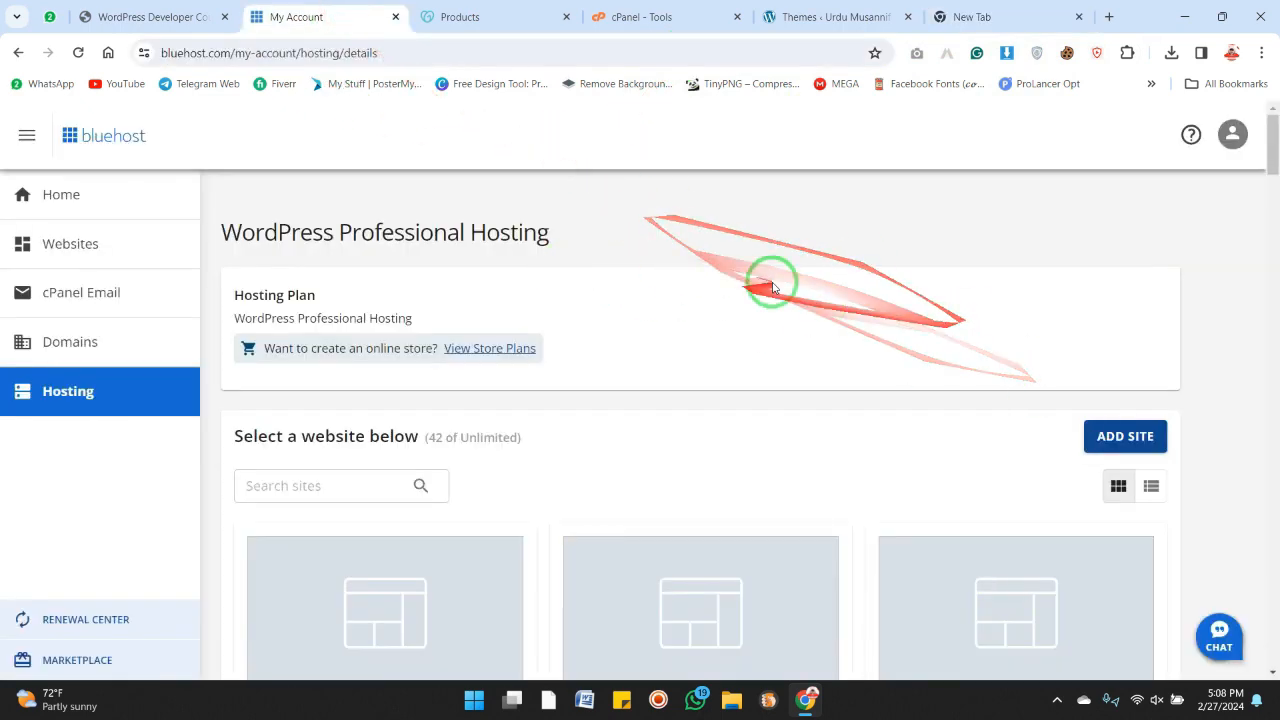
{"action": "left_click", "coordinate": [465, 20]}
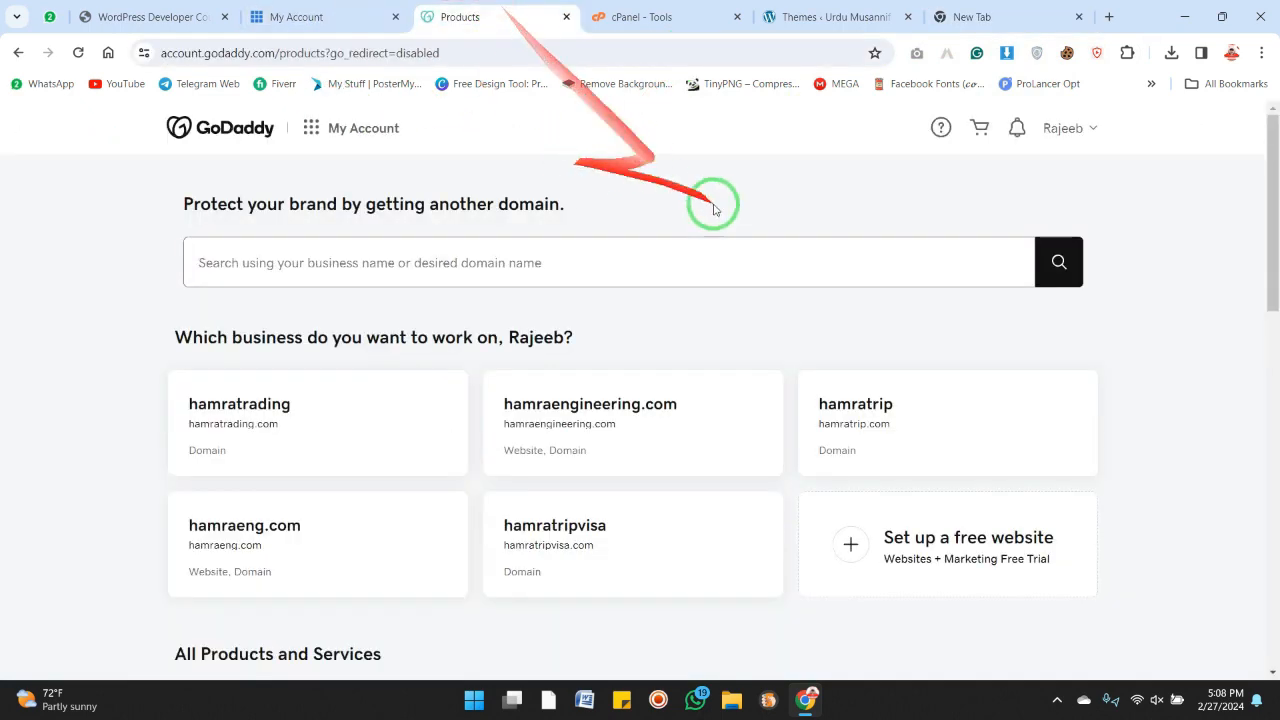
{"action": "left_click", "coordinate": [975, 17]}
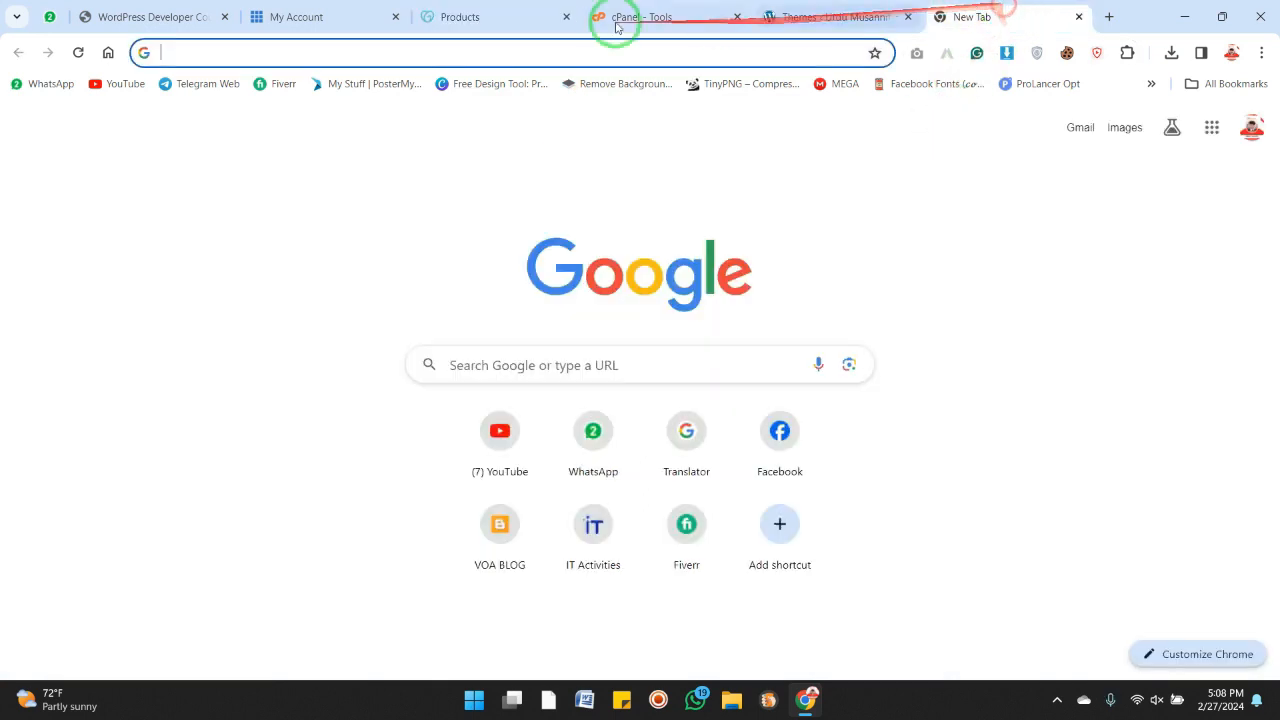
{"action": "type", "text": "blu"}
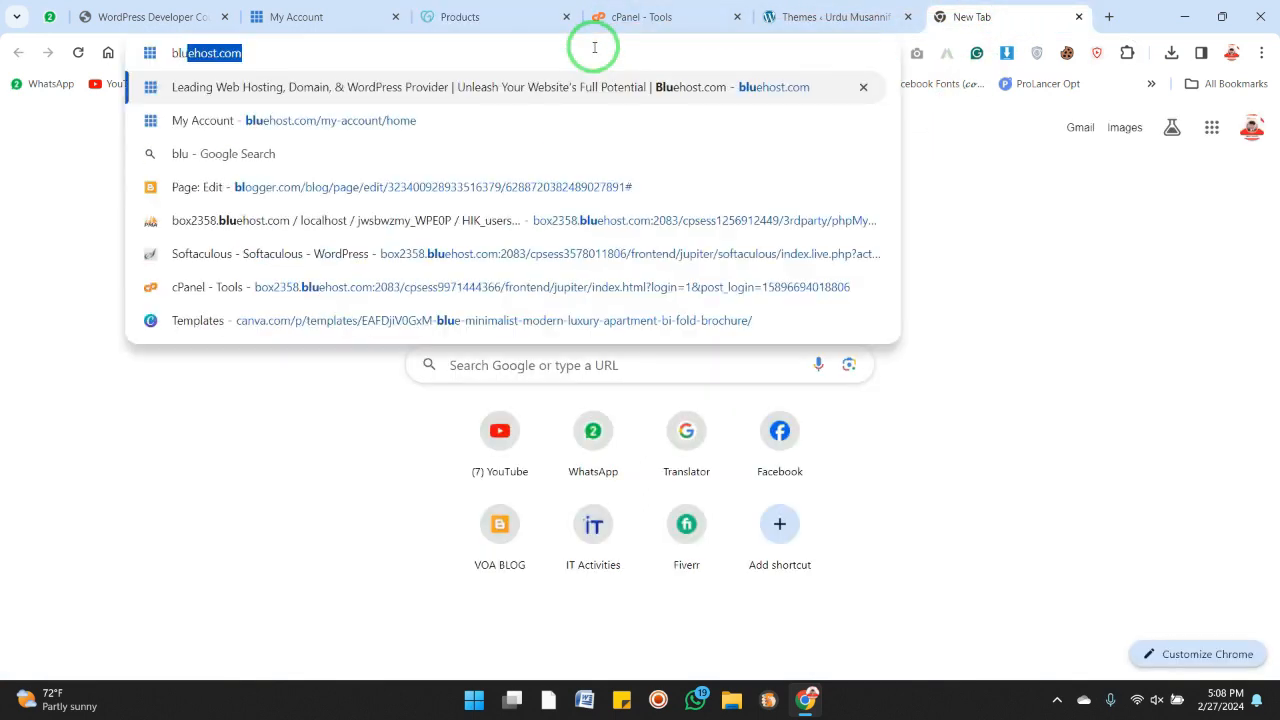
{"action": "type", "text": "ehost"}
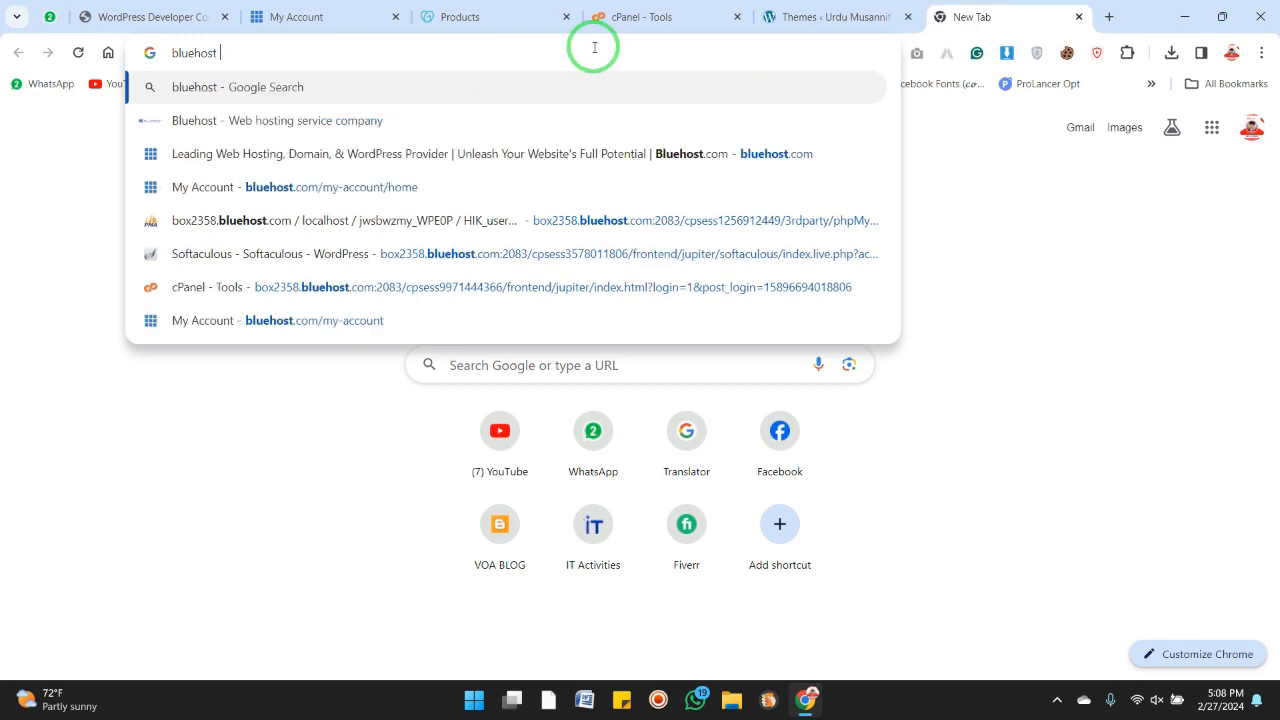
{"action": "key", "text": "Down"}
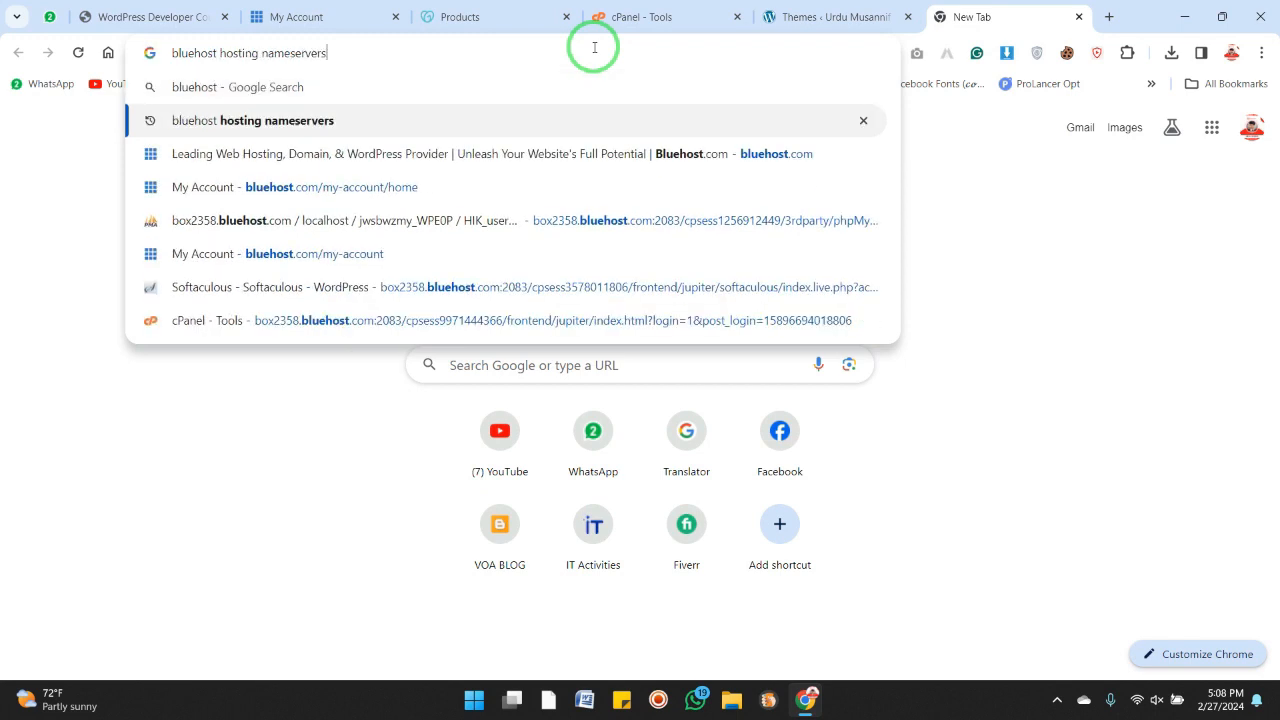
{"action": "key", "text": "Return"}
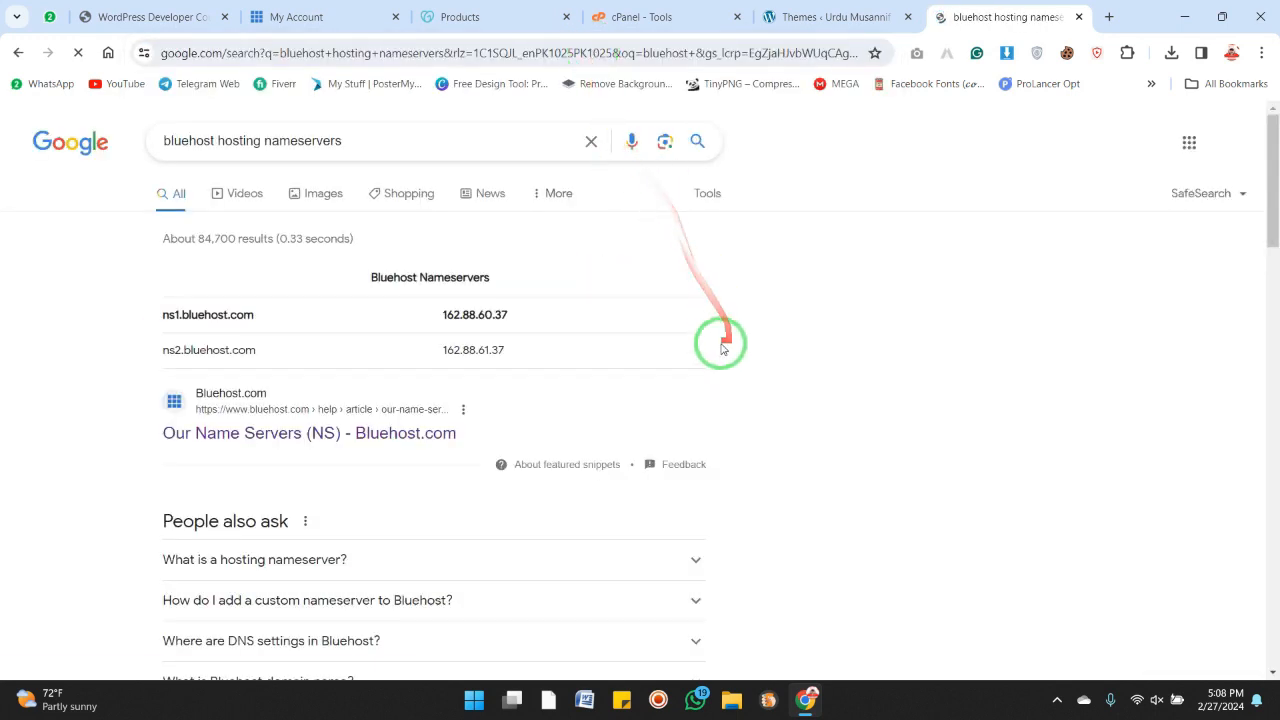
Examine the Bluehost nameserver entries shown in the search results
{"action": "left_click_drag", "start_coordinate": [258, 318], "coordinate": [157, 315]}
{"action": "left_click_drag", "start_coordinate": [299, 347], "coordinate": [177, 363]}
{"action": "left_click", "coordinate": [772, 378]}
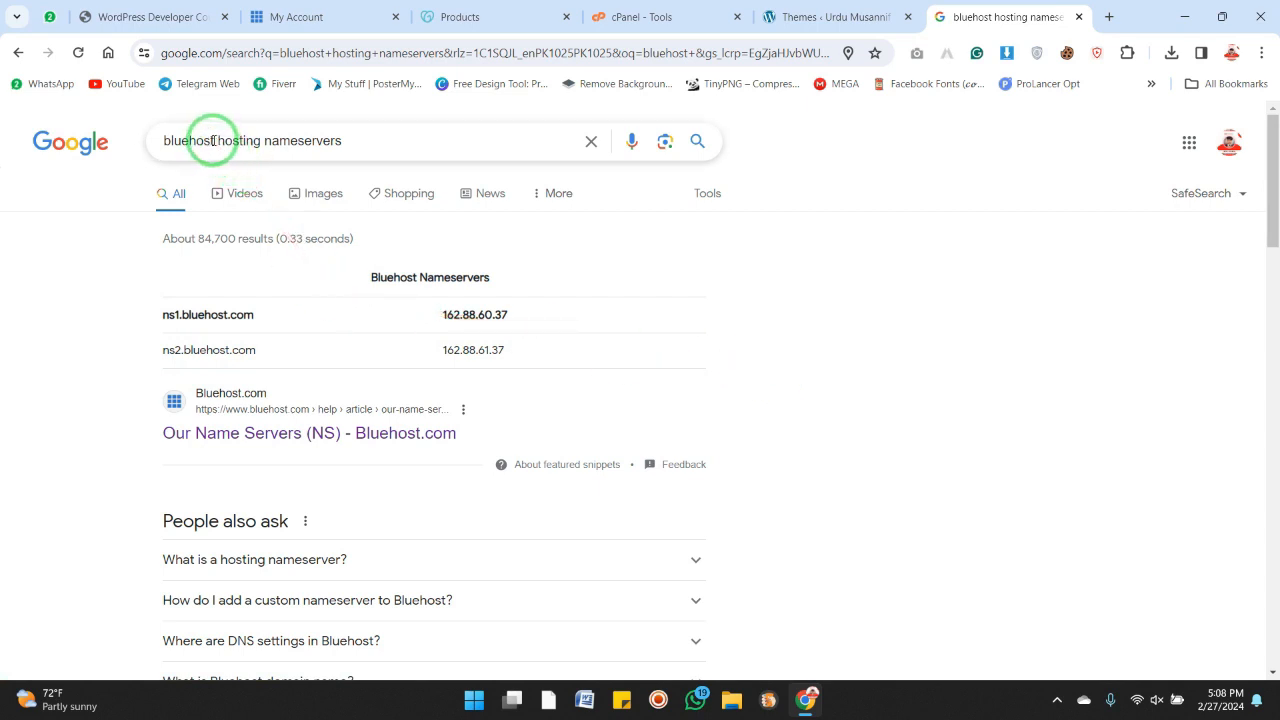
{"action": "left_click_drag", "start_coordinate": [212, 141], "coordinate": [163, 142]}
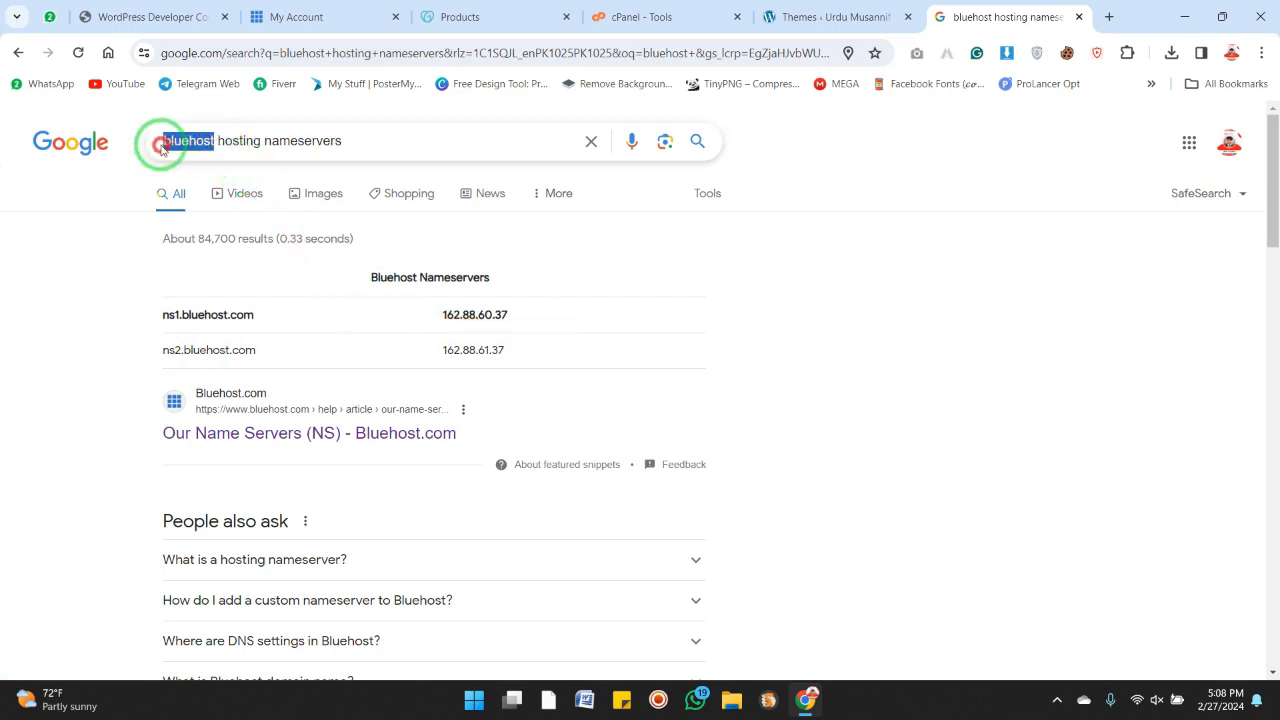
{"action": "left_click", "coordinate": [255, 141]}
{"action": "left_click_drag", "start_coordinate": [214, 141], "coordinate": [160, 141]}
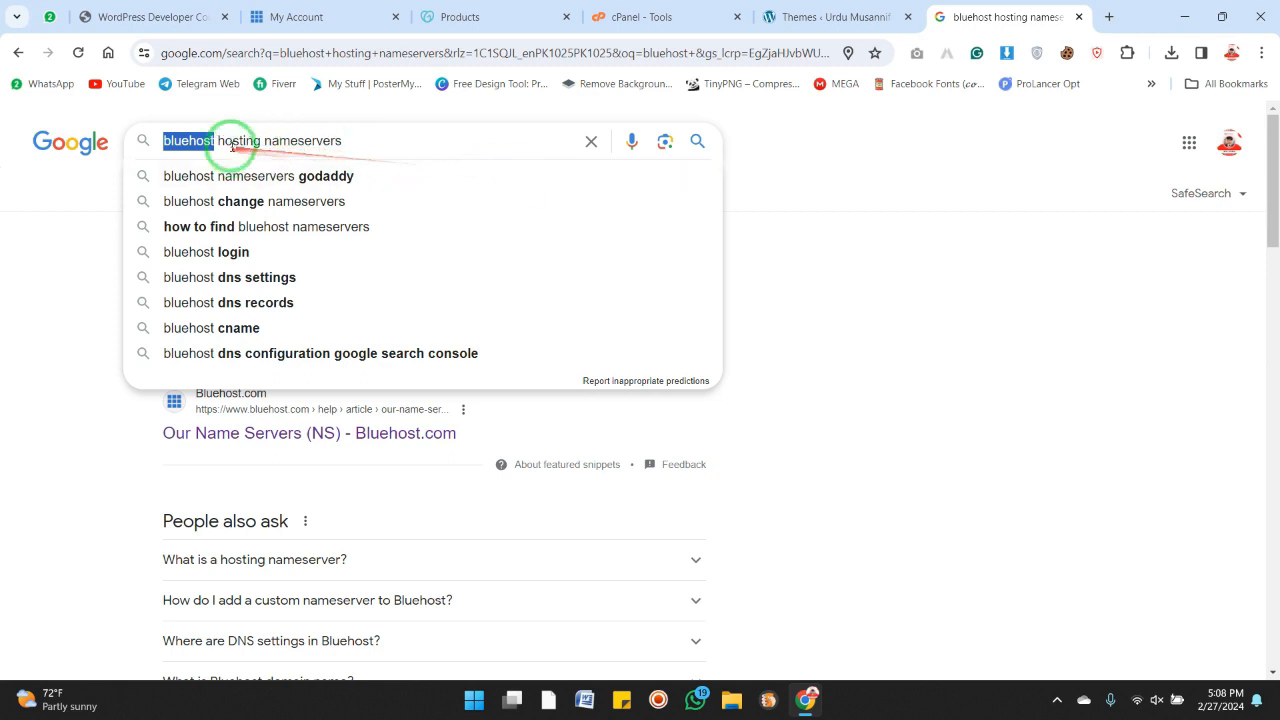
{"action": "left_click", "coordinate": [213, 140]}
{"action": "left_click_drag", "start_coordinate": [213, 140], "coordinate": [257, 338]}
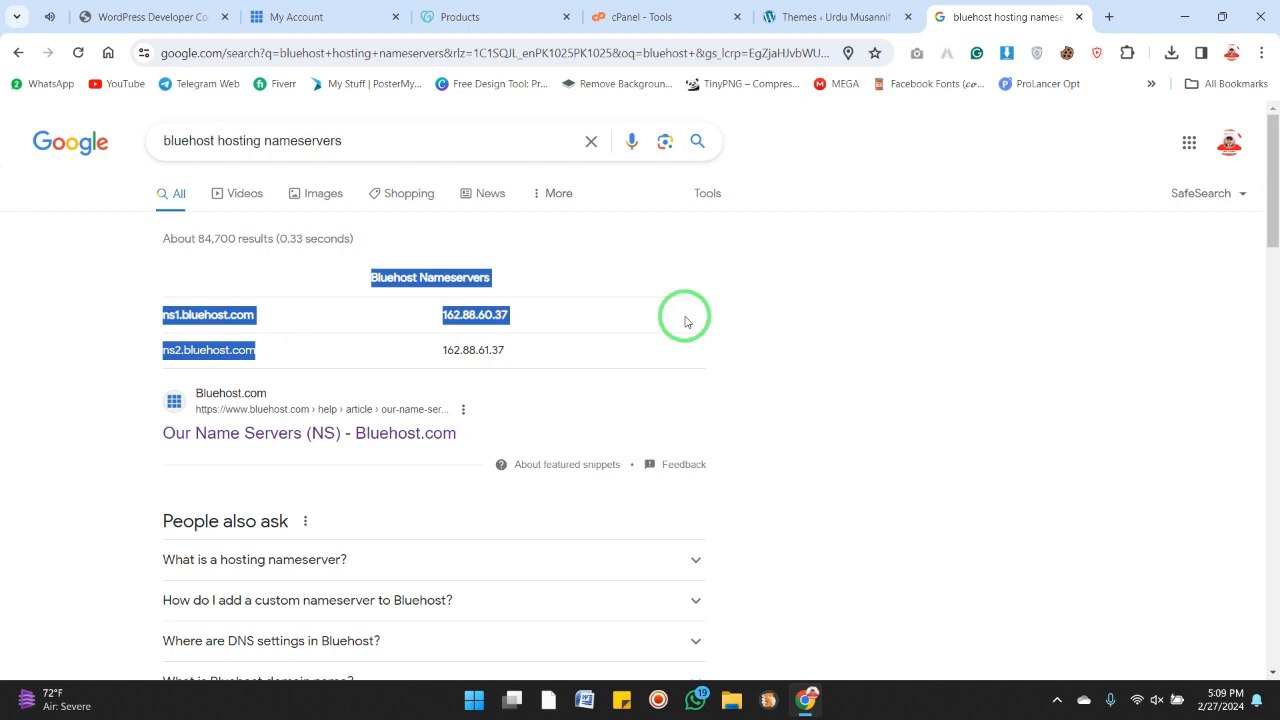
Select the ns1.bluehost.com nameserver text in the results
{"action": "left_click", "coordinate": [770, 330]}
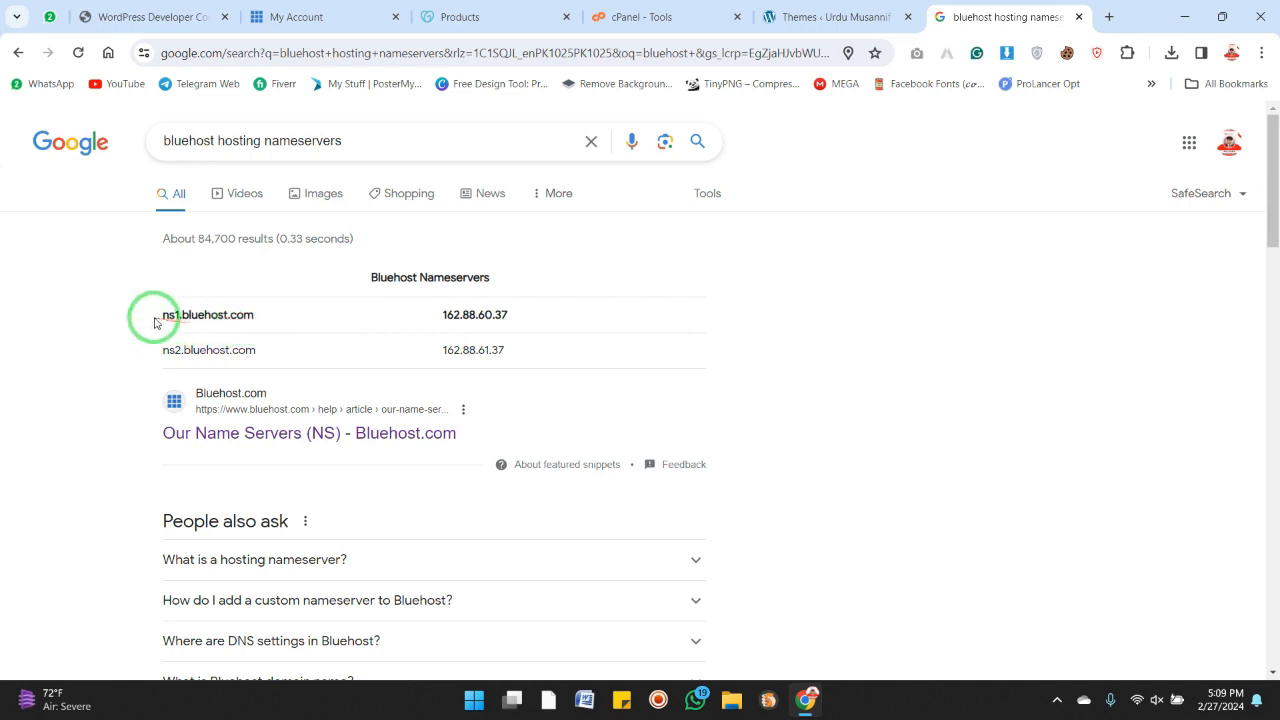
{"action": "left_click_drag", "start_coordinate": [149, 314], "coordinate": [249, 318]}
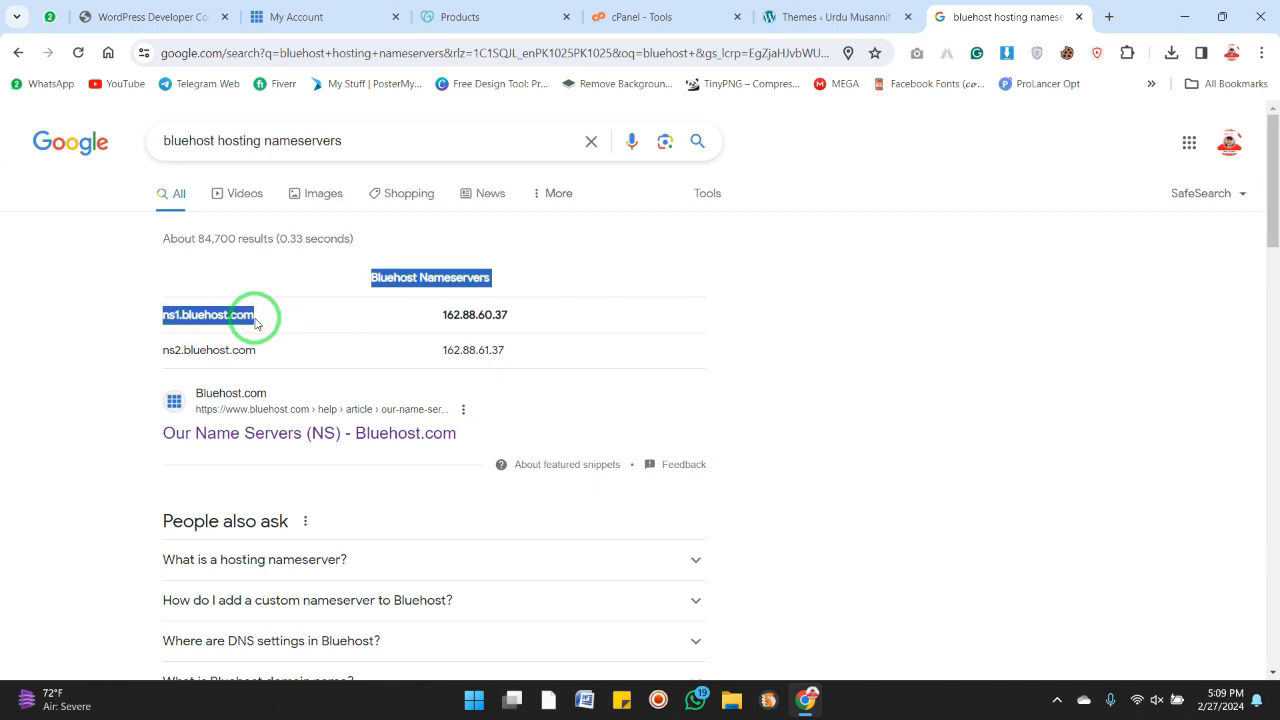
{"action": "left_click_drag", "start_coordinate": [151, 318], "coordinate": [256, 322]}
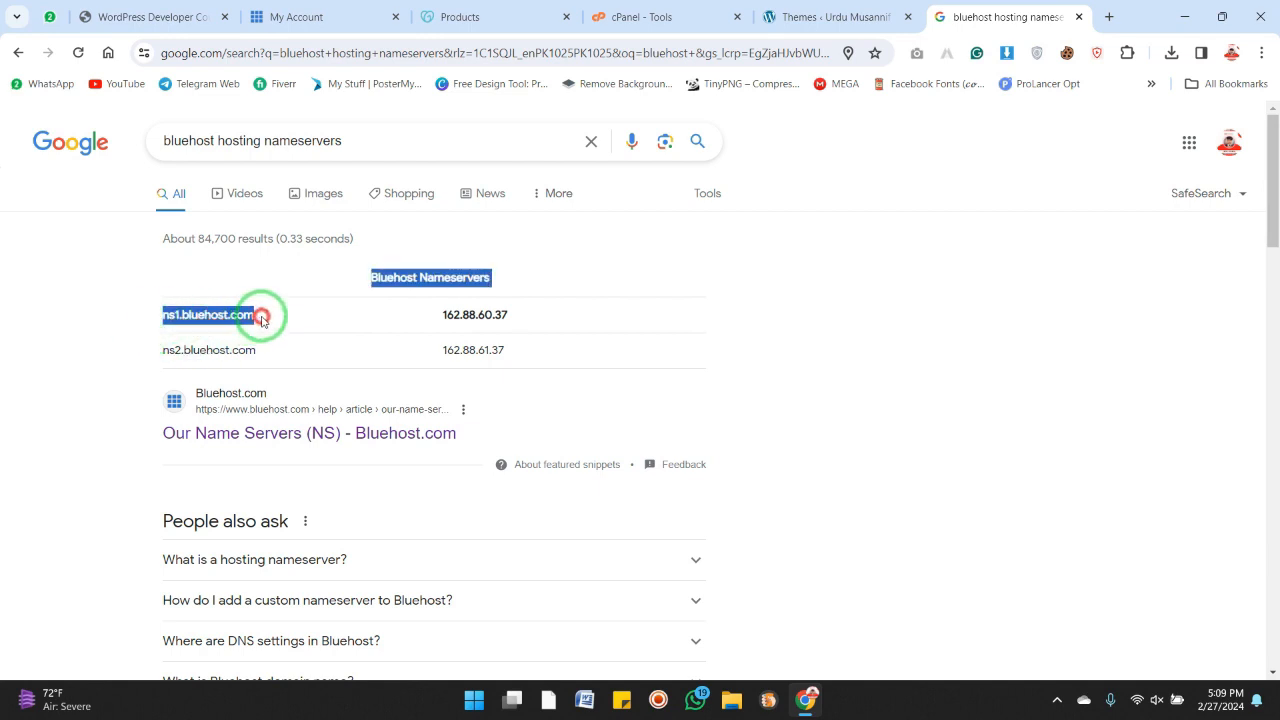
{"action": "left_click", "coordinate": [288, 318]}
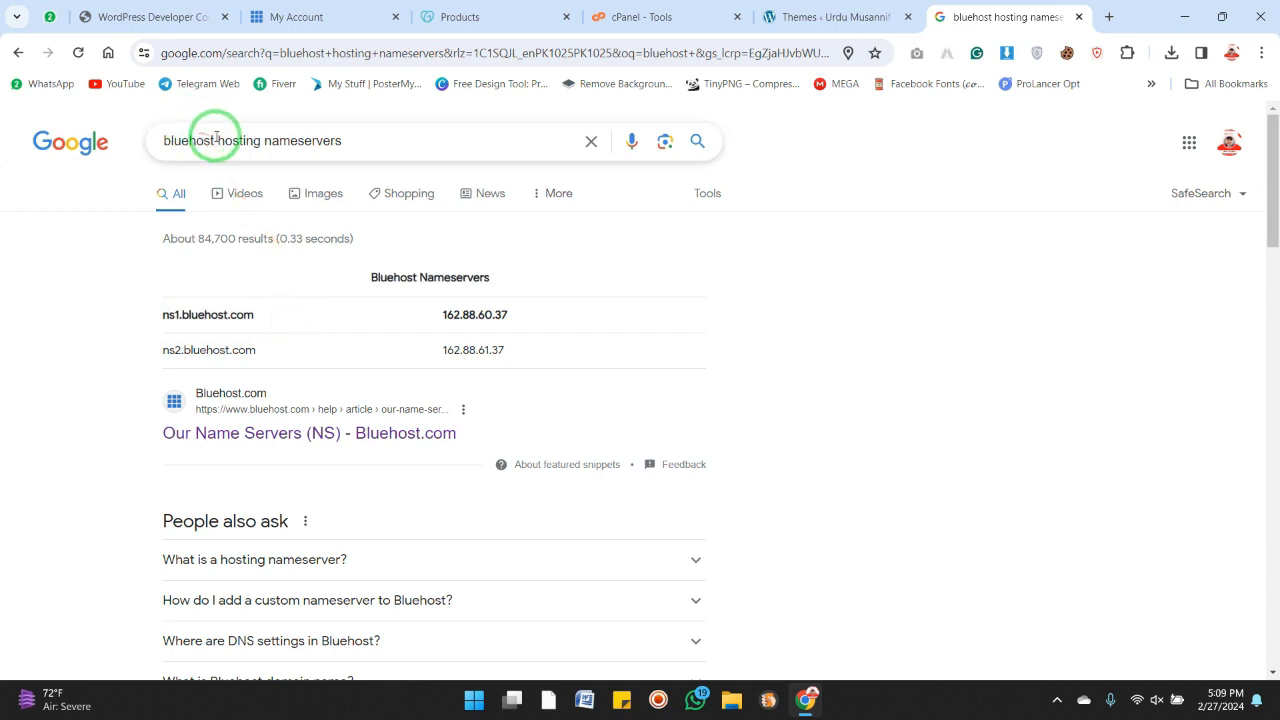
{"action": "left_click_drag", "start_coordinate": [217, 141], "coordinate": [147, 136]}
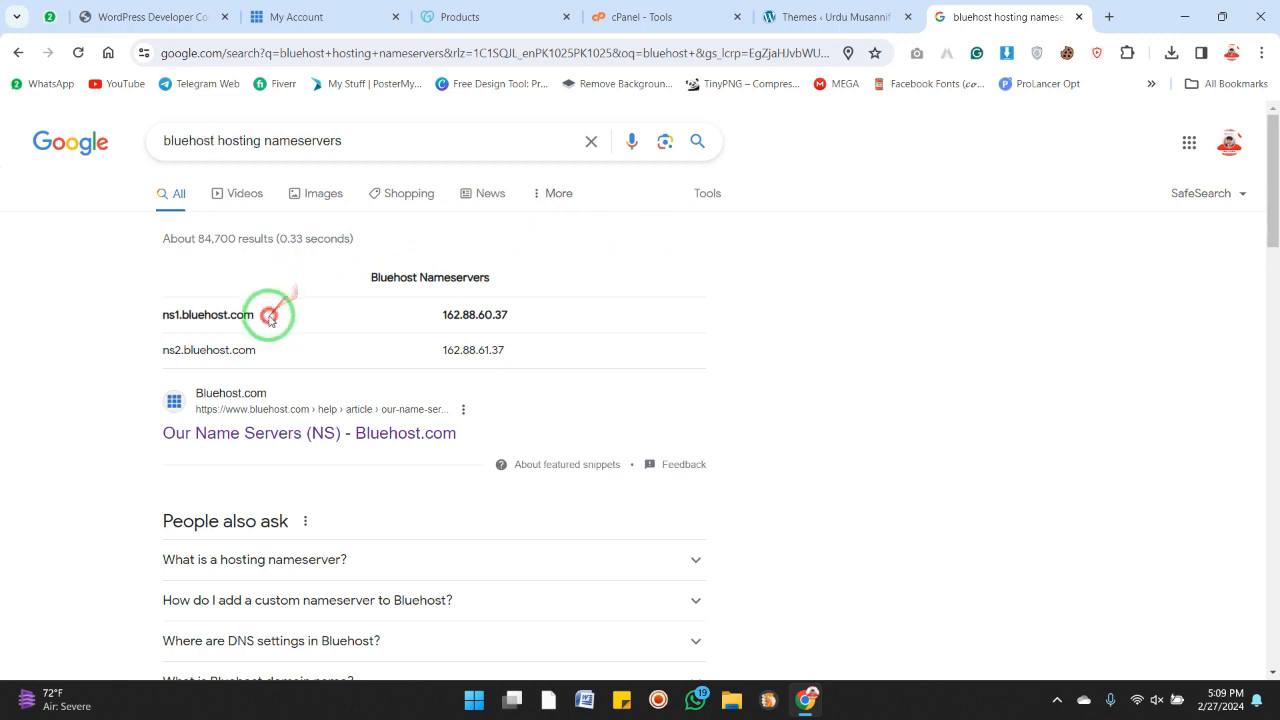
{"action": "left_click_drag", "start_coordinate": [268, 315], "coordinate": [159, 316]}
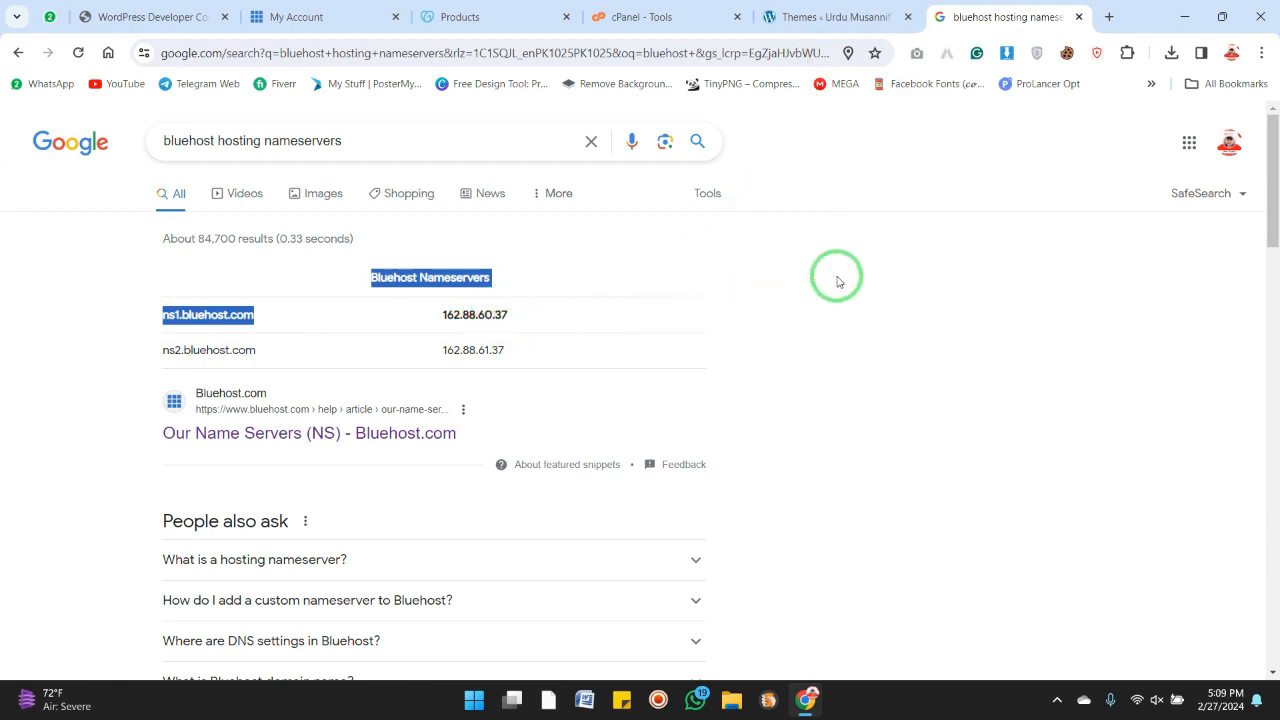
Return to the GoDaddy products page and open the hamraeng.com domain dashboard
{"action": "left_click", "coordinate": [491, 12]}
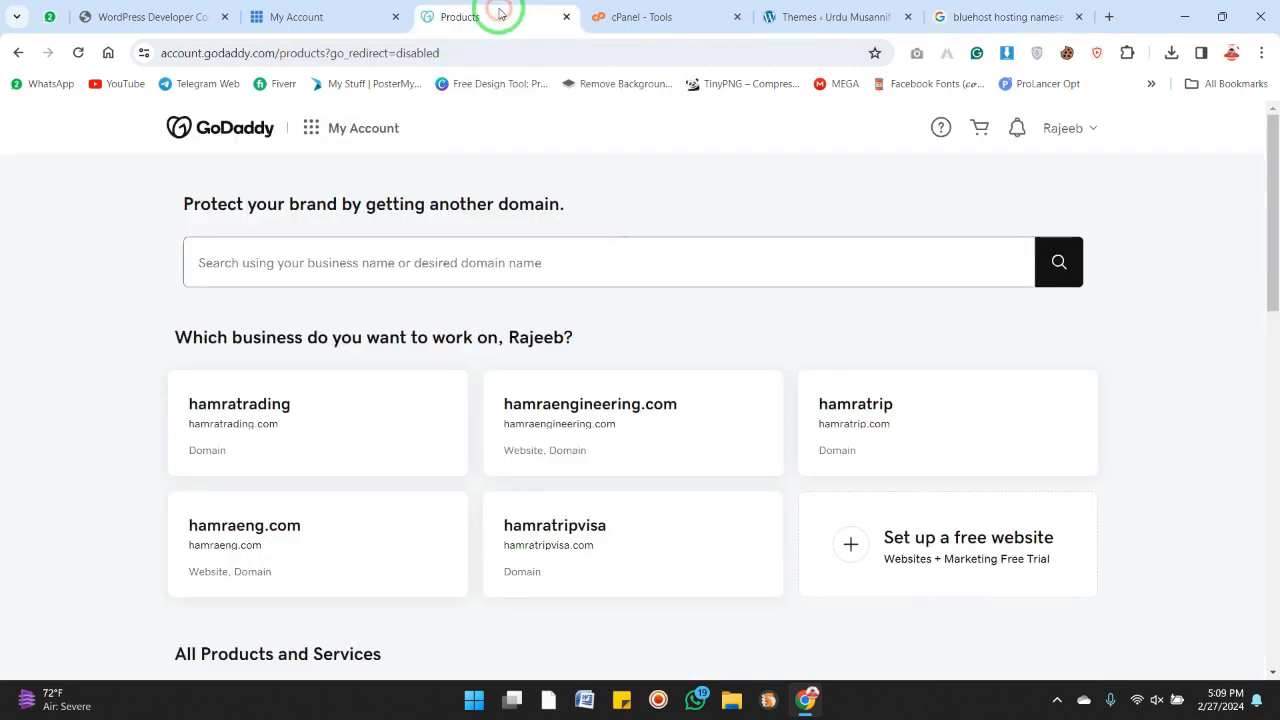
{"action": "scroll", "coordinate": [800, 455], "scroll_direction": "down", "scroll_amount": 2}
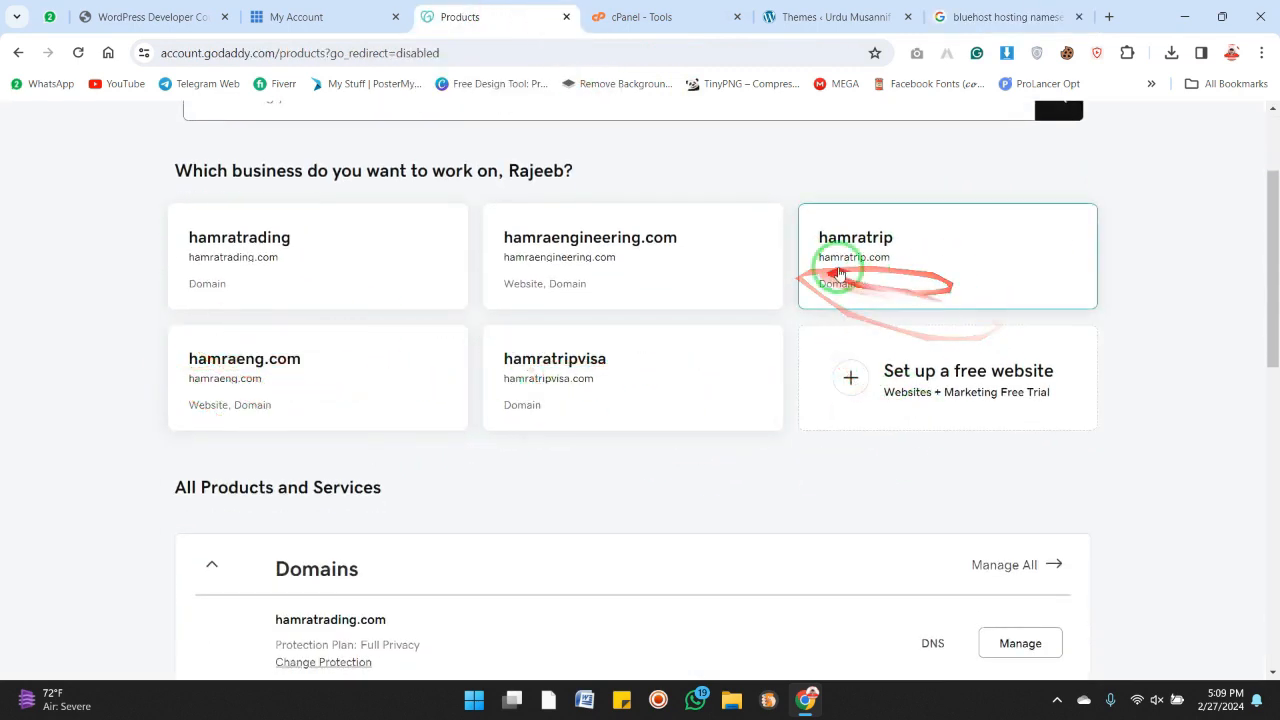
{"action": "left_click", "coordinate": [382, 405]}
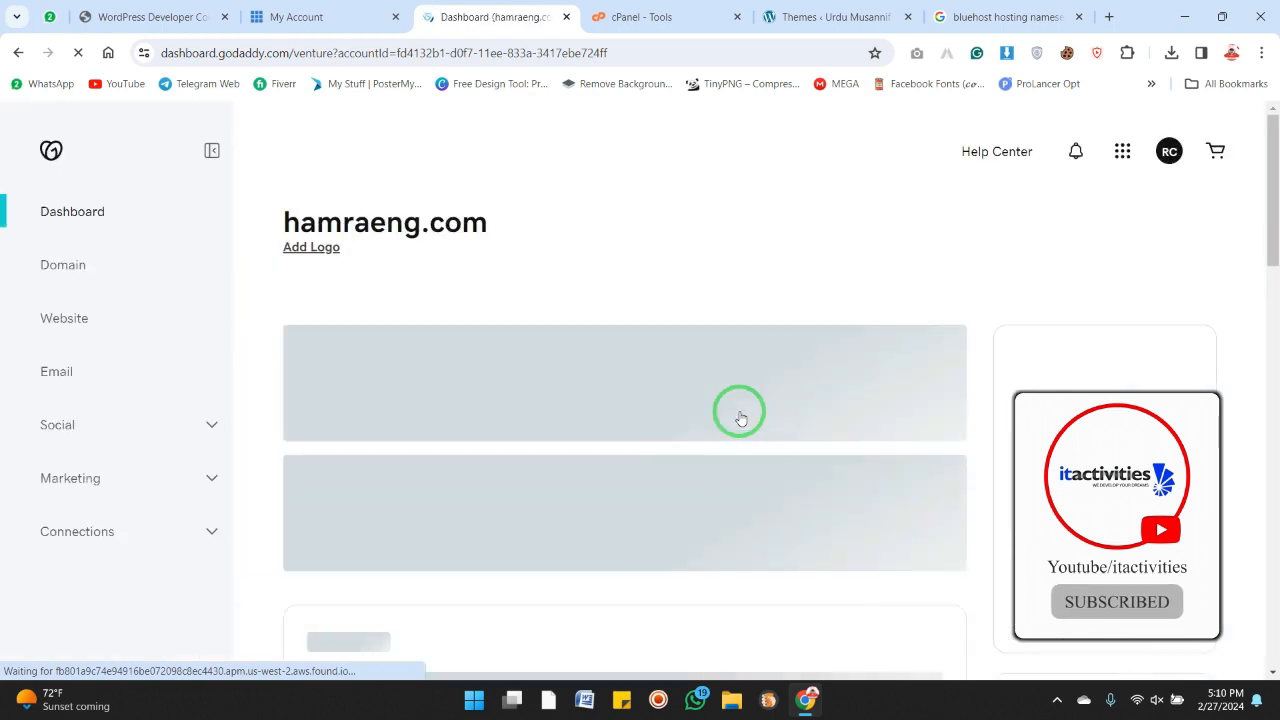
Go back to the products list and open DNS management for the hamratripvisa.com domain
{"action": "left_click", "coordinate": [17, 57]}
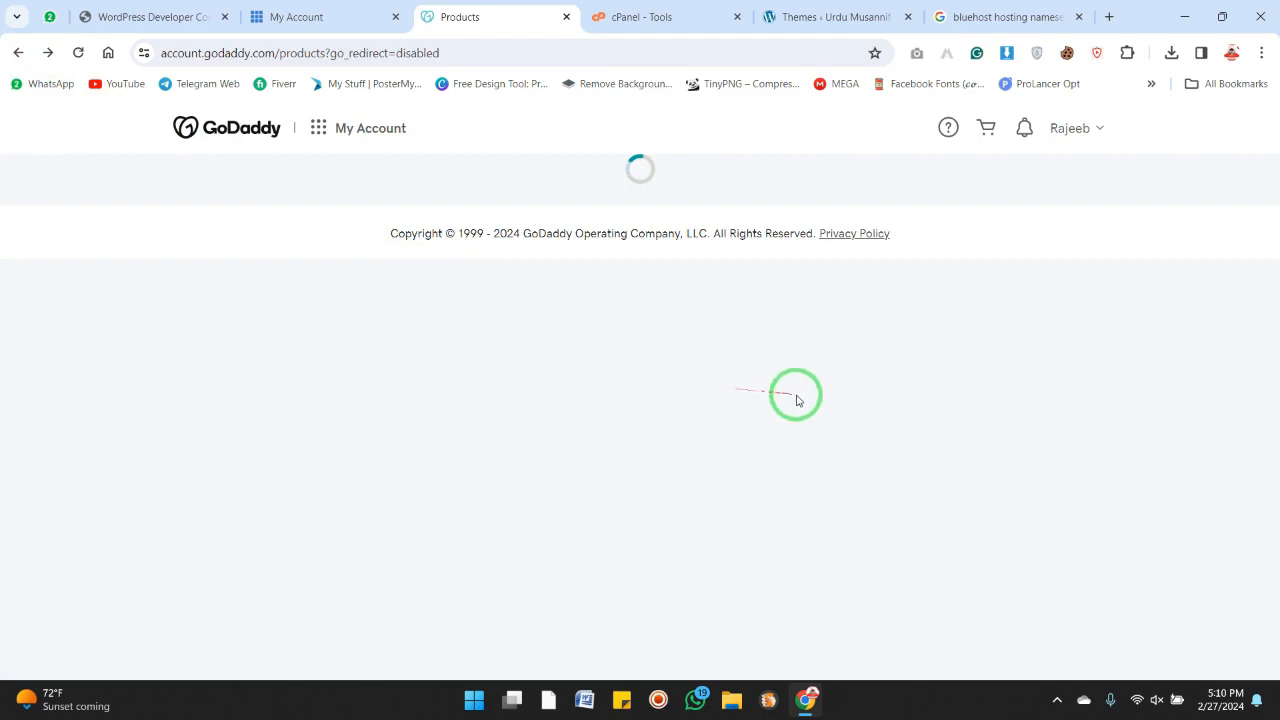
{"action": "scroll", "coordinate": [800, 380], "scroll_direction": "down", "scroll_amount": 3}
{"action": "scroll", "coordinate": [798, 374], "scroll_direction": "down", "scroll_amount": 3}
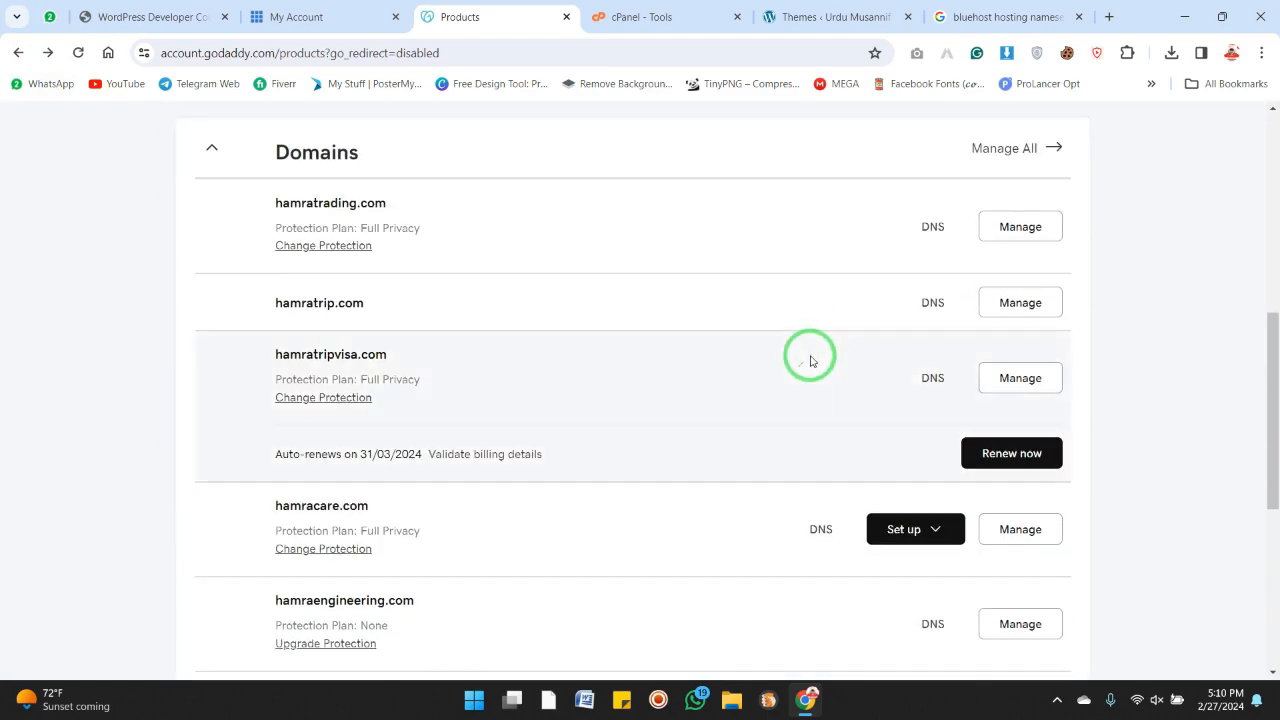
{"action": "left_click", "coordinate": [932, 389]}
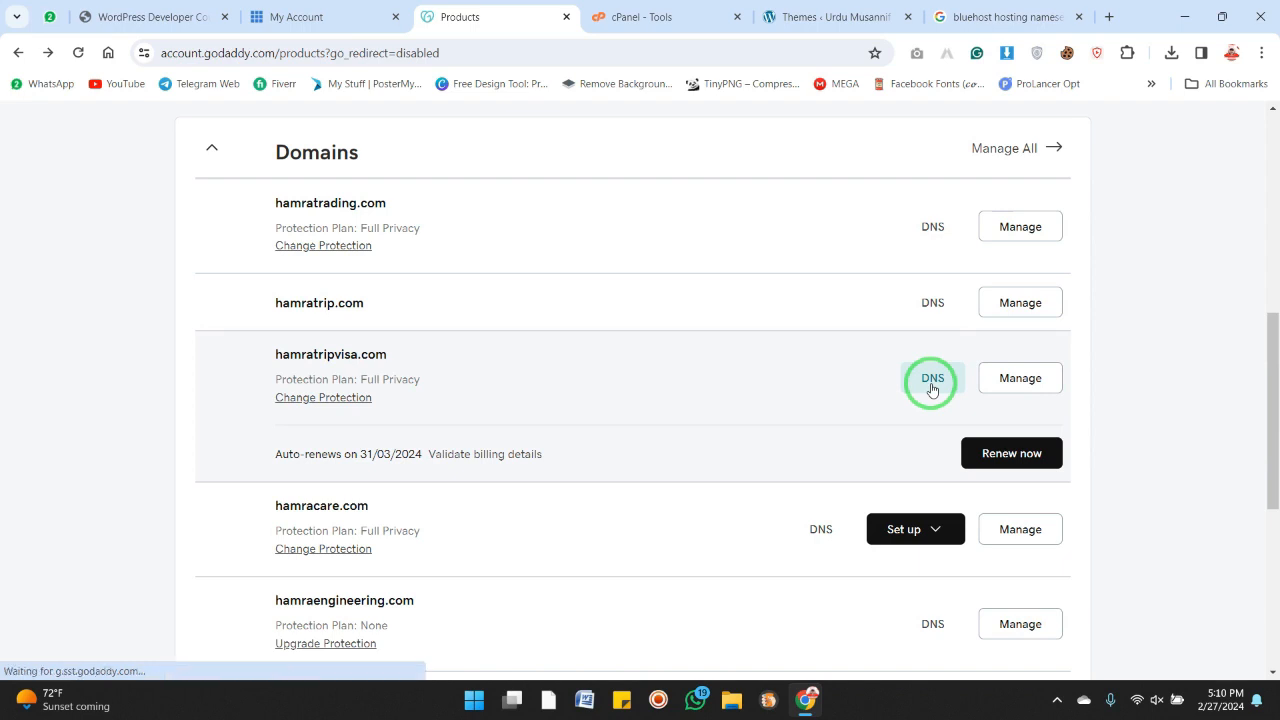
{"action": "left_click", "coordinate": [932, 387]}
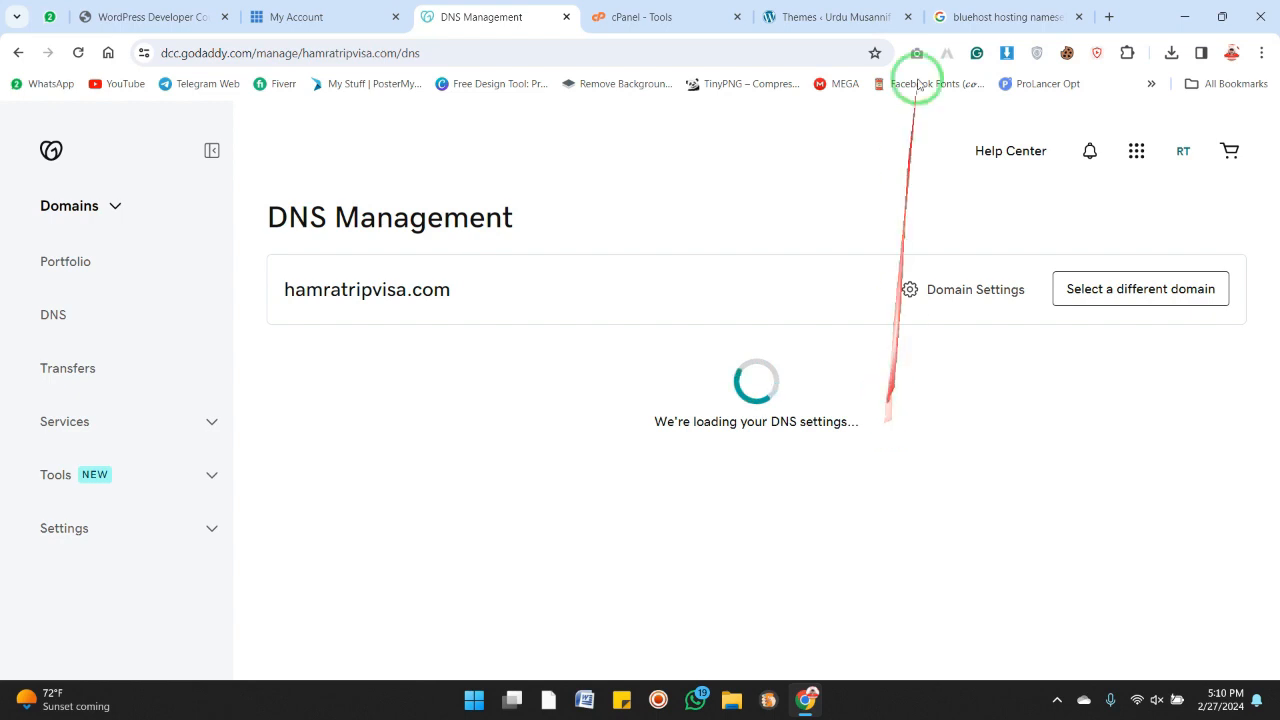
Copy ns1.bluehost.com from the Google search results and return to the DNS Management tab
{"action": "left_click", "coordinate": [1000, 17]}
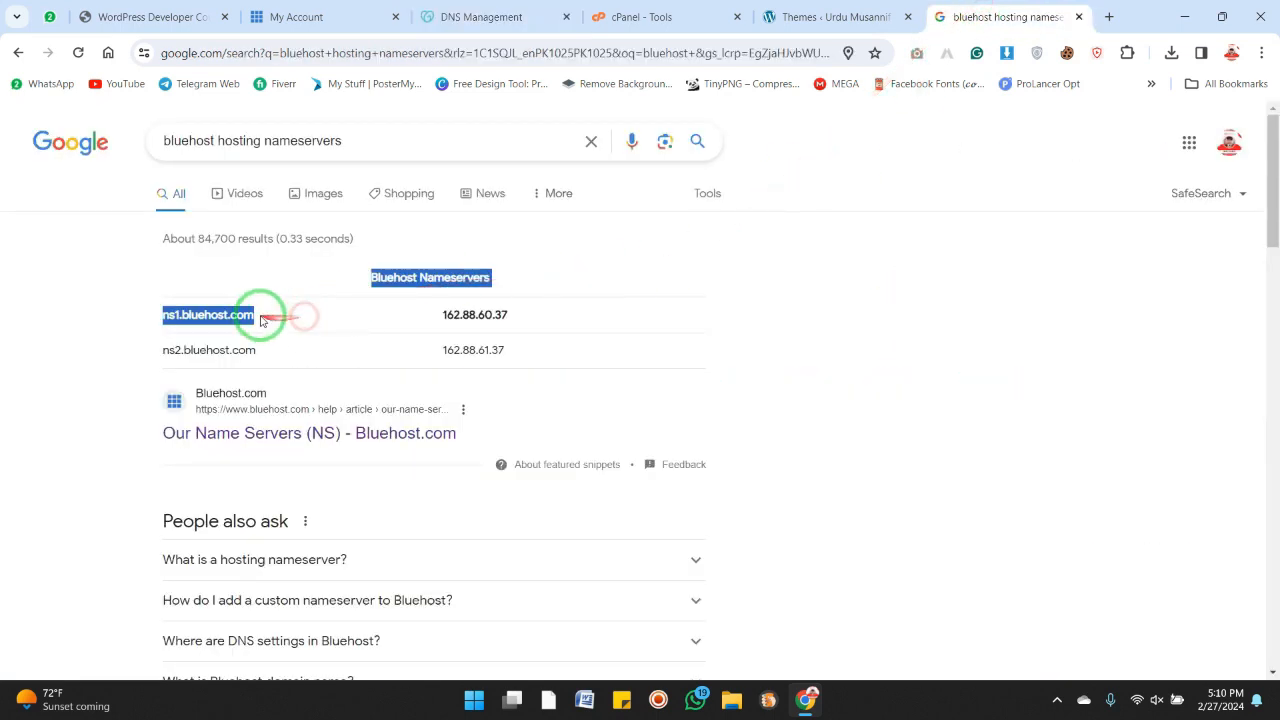
{"action": "left_click_drag", "start_coordinate": [256, 316], "coordinate": [162, 317]}
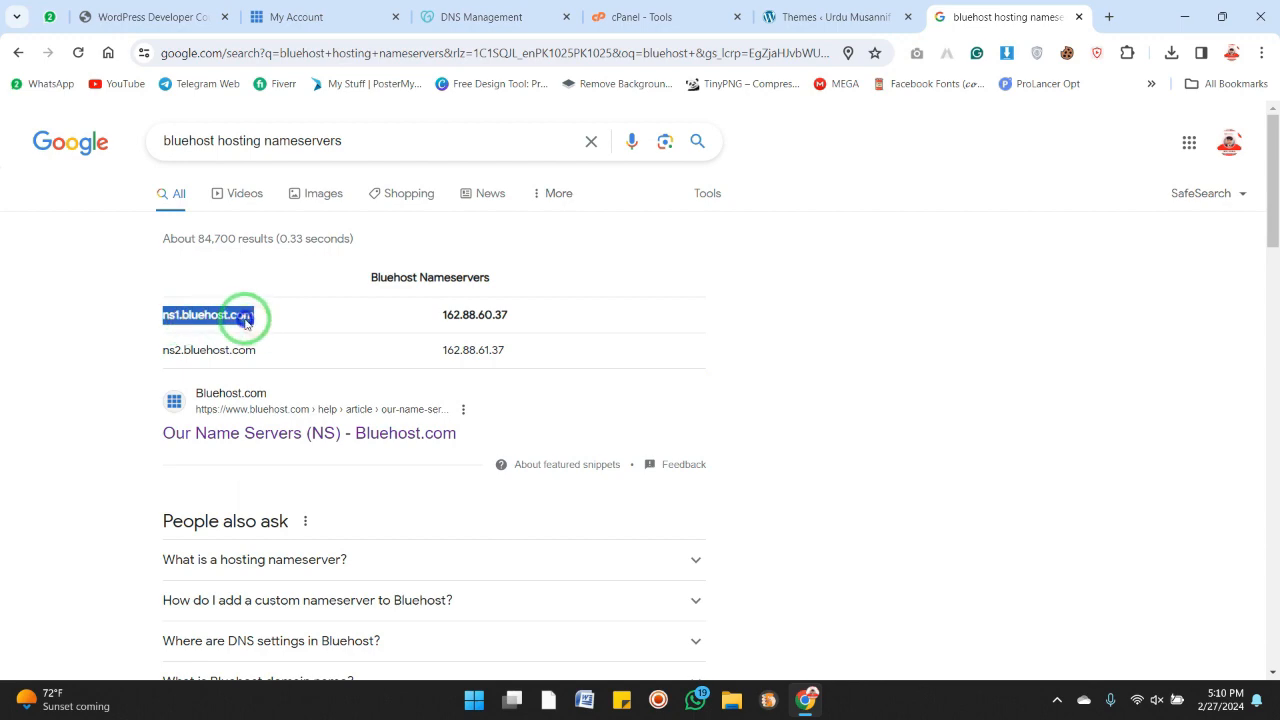
{"action": "right_click", "coordinate": [282, 340]}
{"action": "left_click", "coordinate": [283, 339]}
{"action": "left_click", "coordinate": [470, 17]}
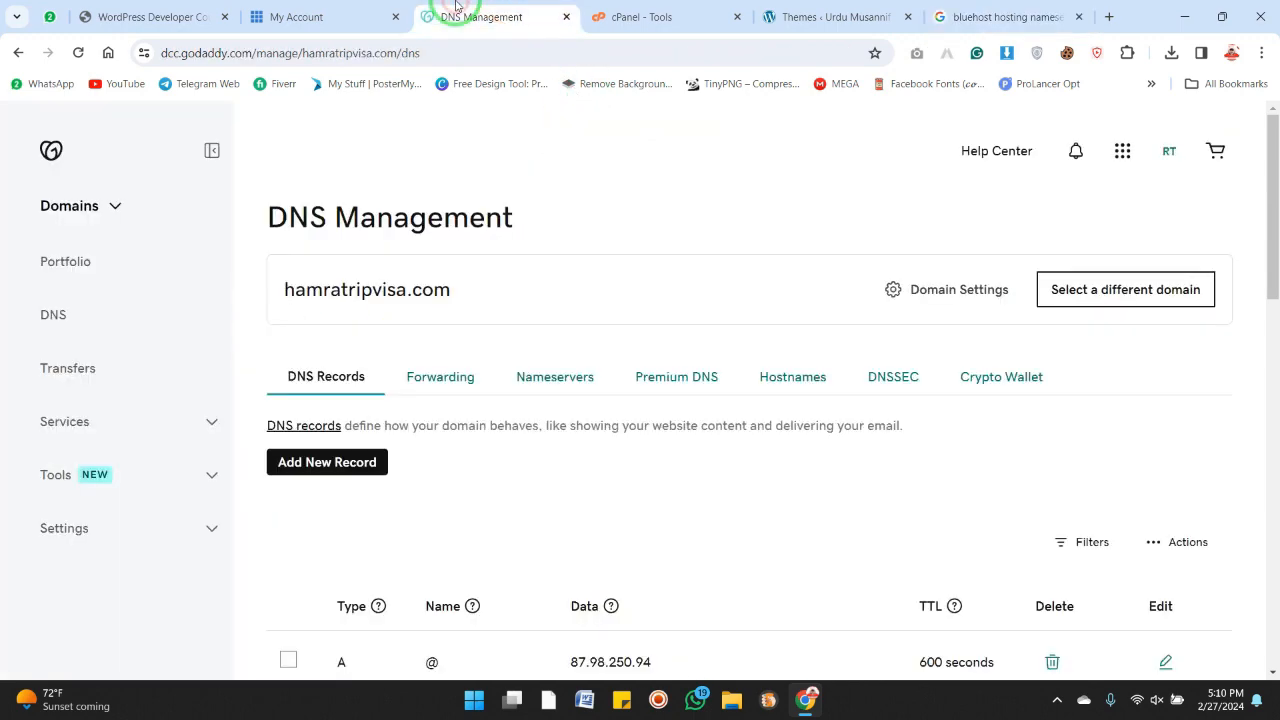
Open the Nameservers section of hamratripvisa.com and examine its current nameserver entries
{"action": "scroll", "coordinate": [815, 505], "scroll_direction": "down", "scroll_amount": 6}
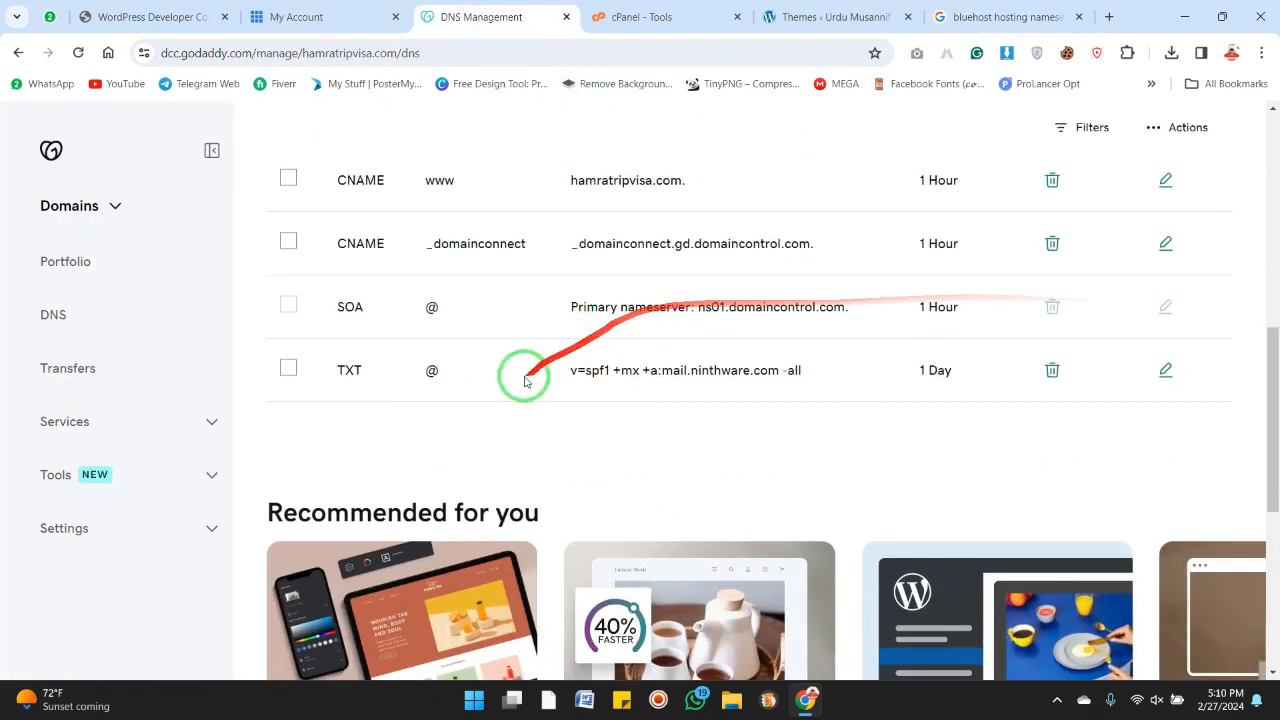
{"action": "scroll", "coordinate": [746, 412], "scroll_direction": "up", "scroll_amount": 6}
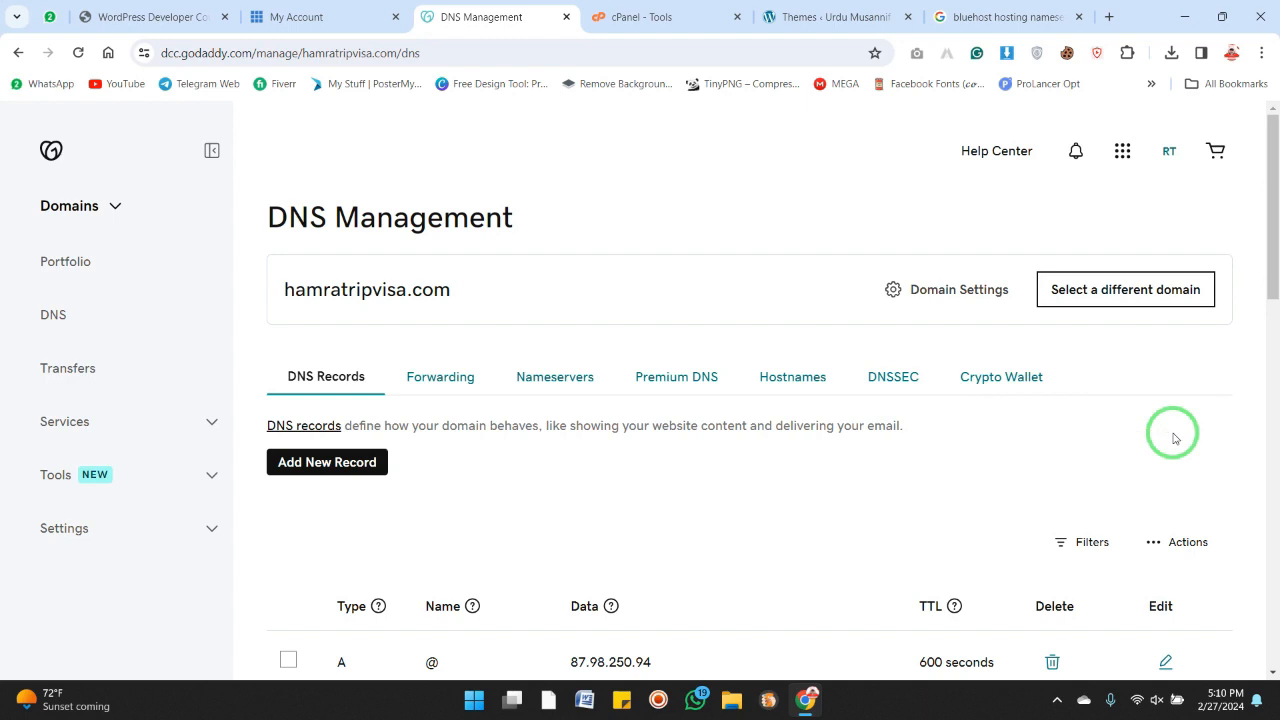
{"action": "scroll", "coordinate": [1175, 438], "scroll_direction": "down", "scroll_amount": 1}
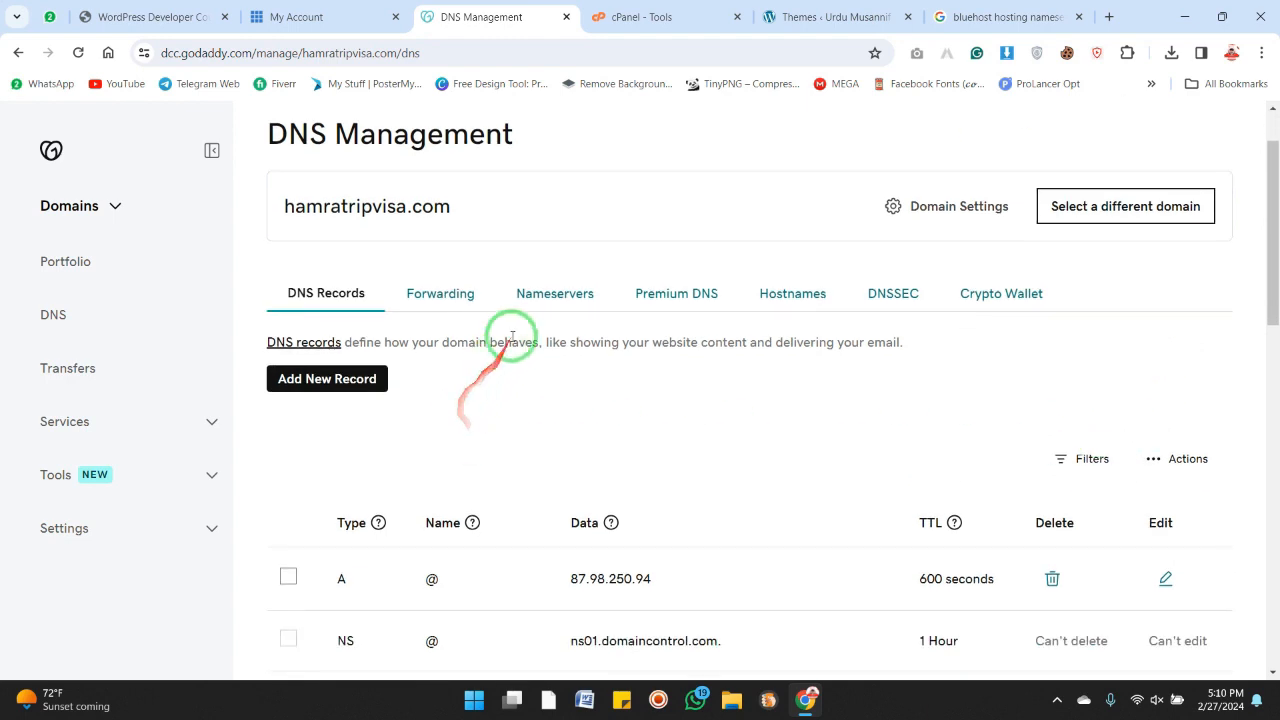
{"action": "left_click", "coordinate": [567, 302]}
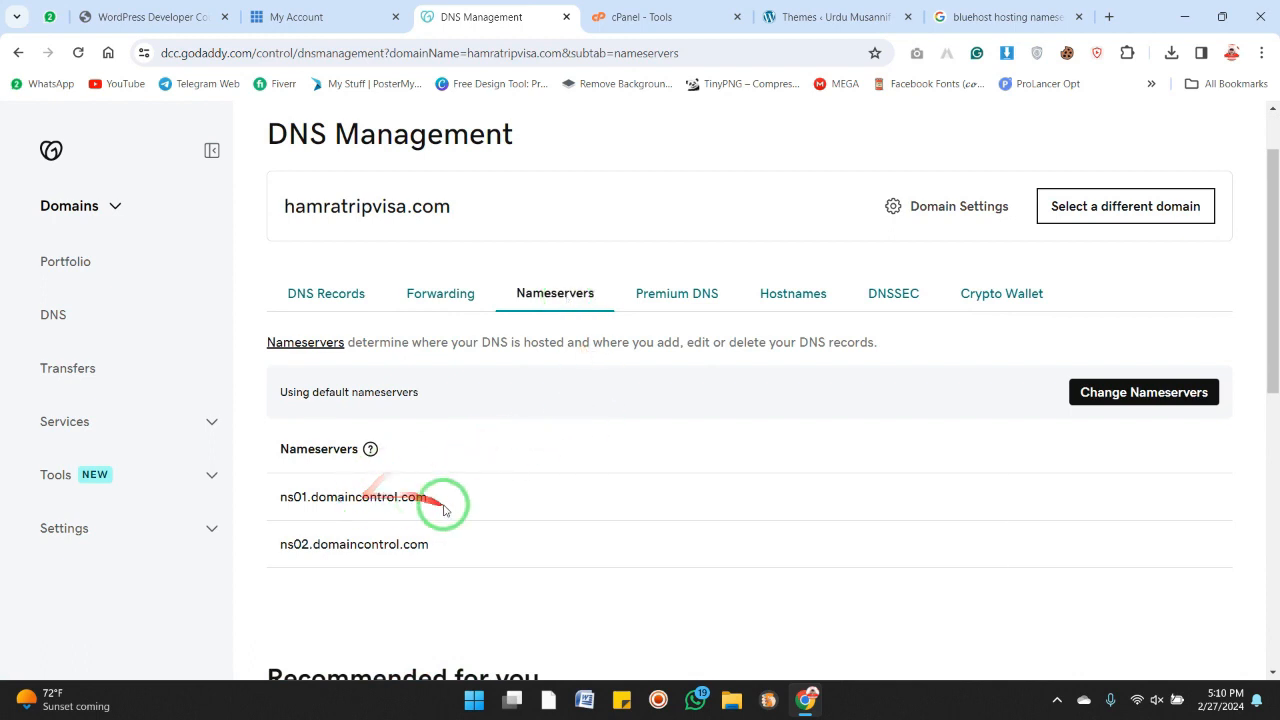
{"action": "left_click_drag", "start_coordinate": [440, 500], "coordinate": [281, 503]}
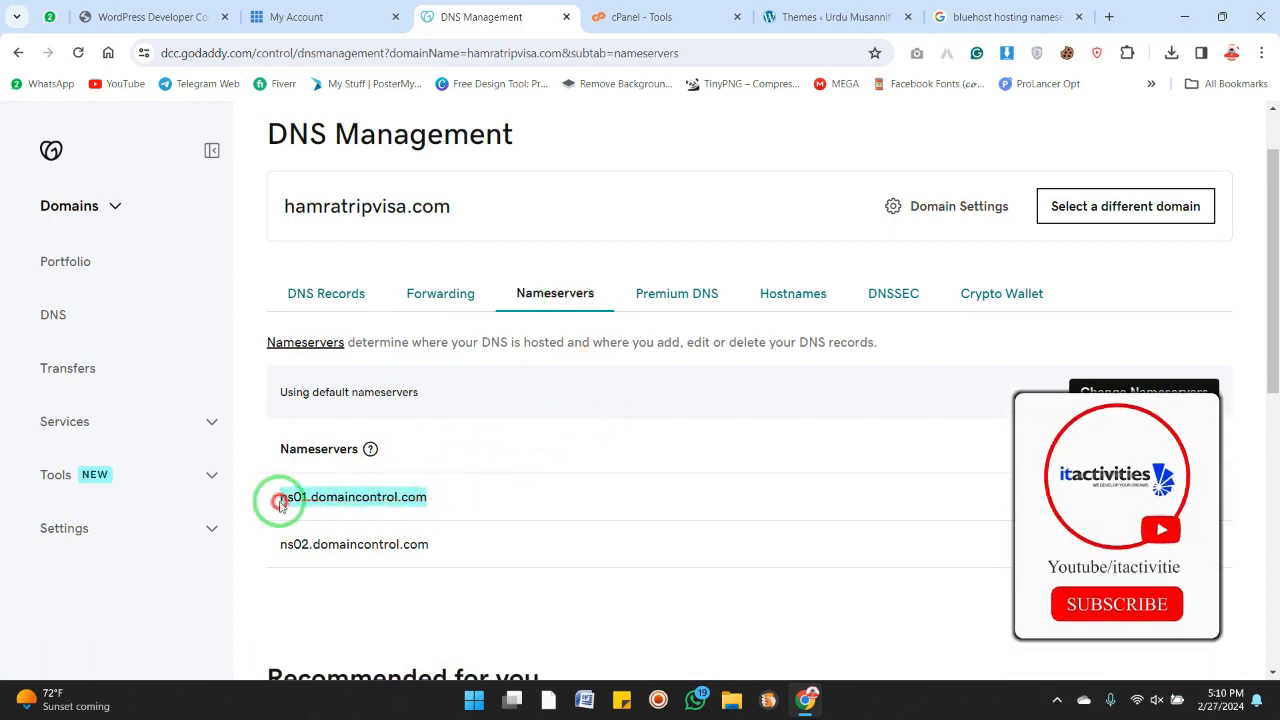
{"action": "scroll", "coordinate": [517, 494], "scroll_direction": "down", "scroll_amount": 1}
{"action": "left_click", "coordinate": [497, 478]}
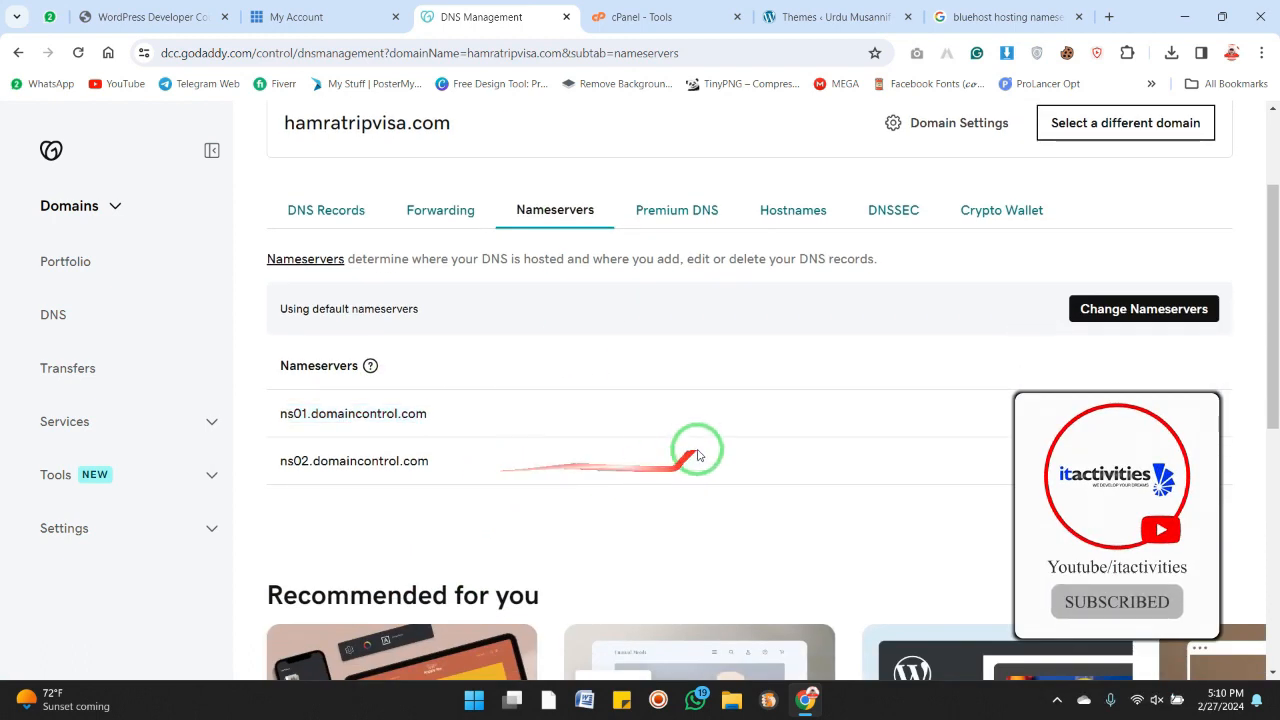
Choose to use your own nameservers and paste ns1.bluehost.com as Nameserver 1
{"action": "left_click", "coordinate": [1164, 319]}
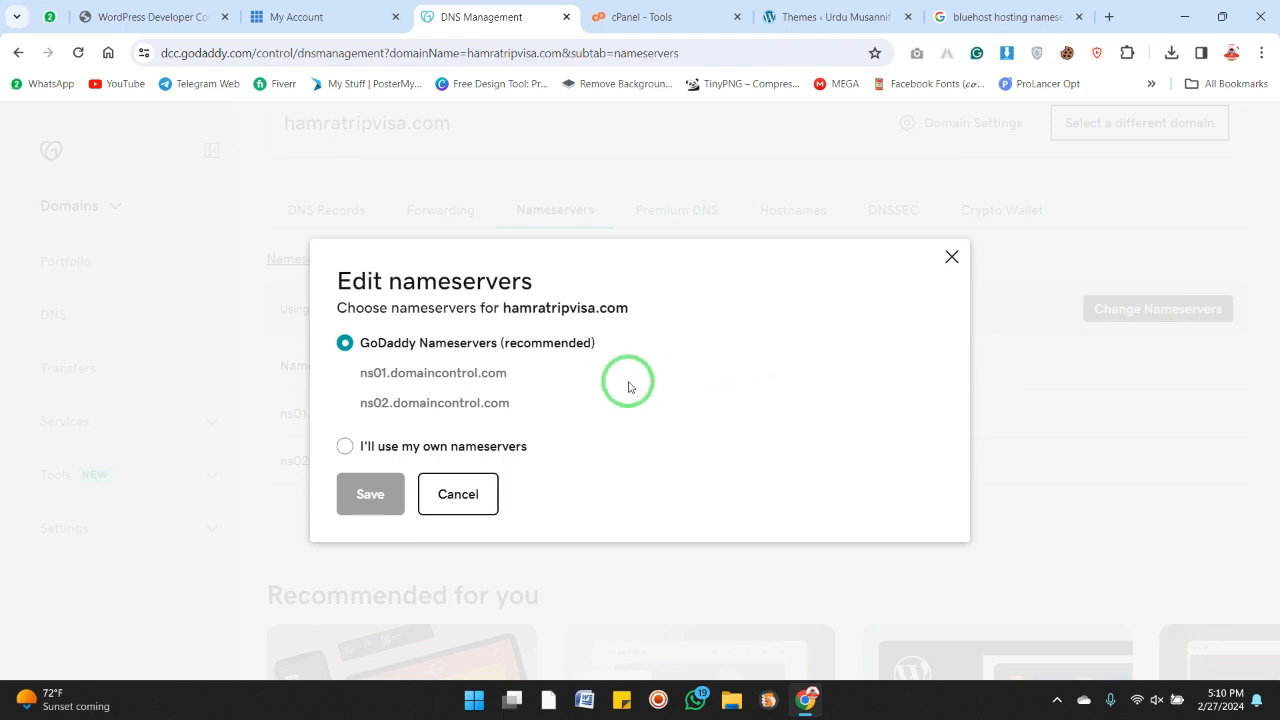
{"action": "left_click", "coordinate": [346, 447]}
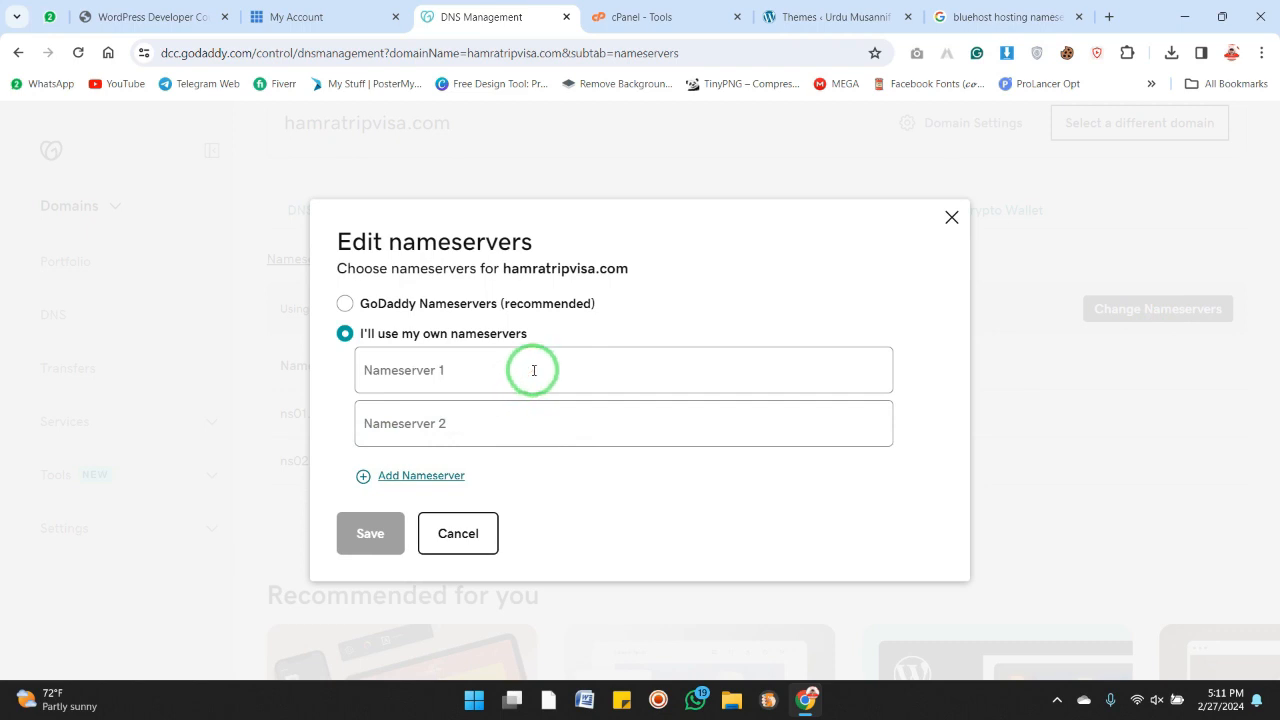
{"action": "right_click", "coordinate": [534, 370]}
{"action": "left_click", "coordinate": [582, 200]}
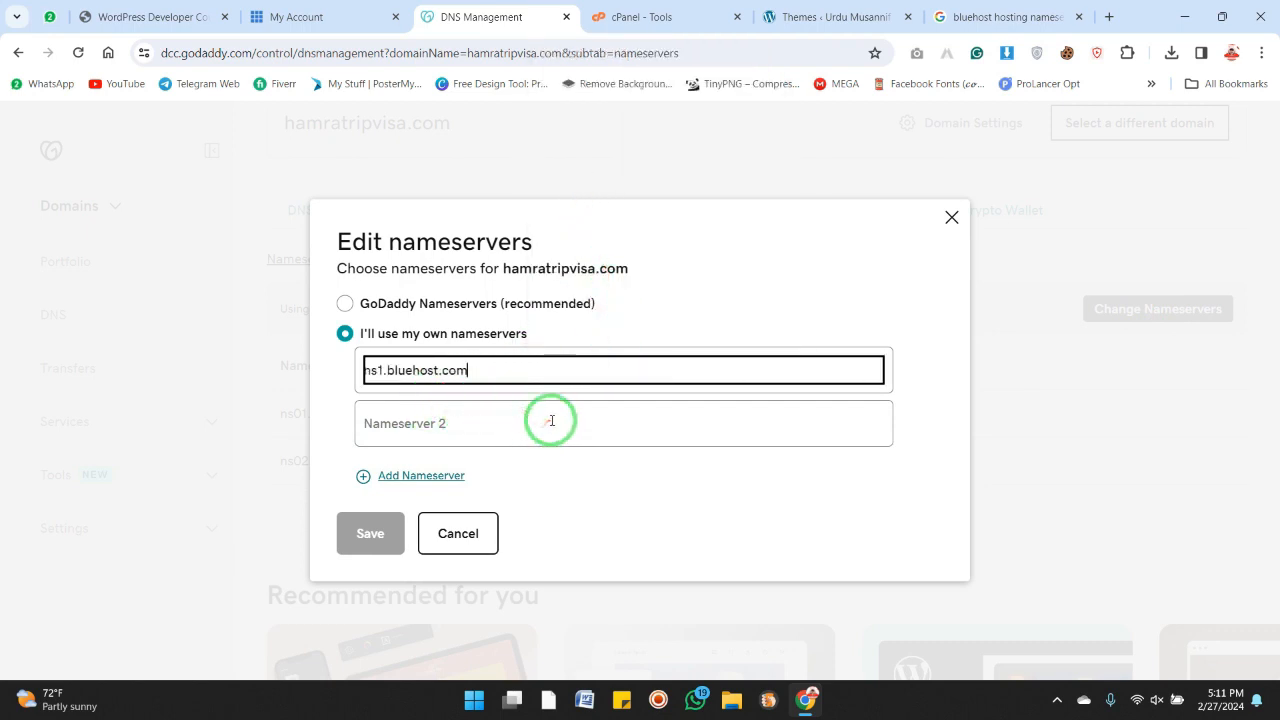
Copy ns2.bluehost.com from the search results and paste it into the Nameserver 2 field
{"action": "left_click", "coordinate": [950, 17]}
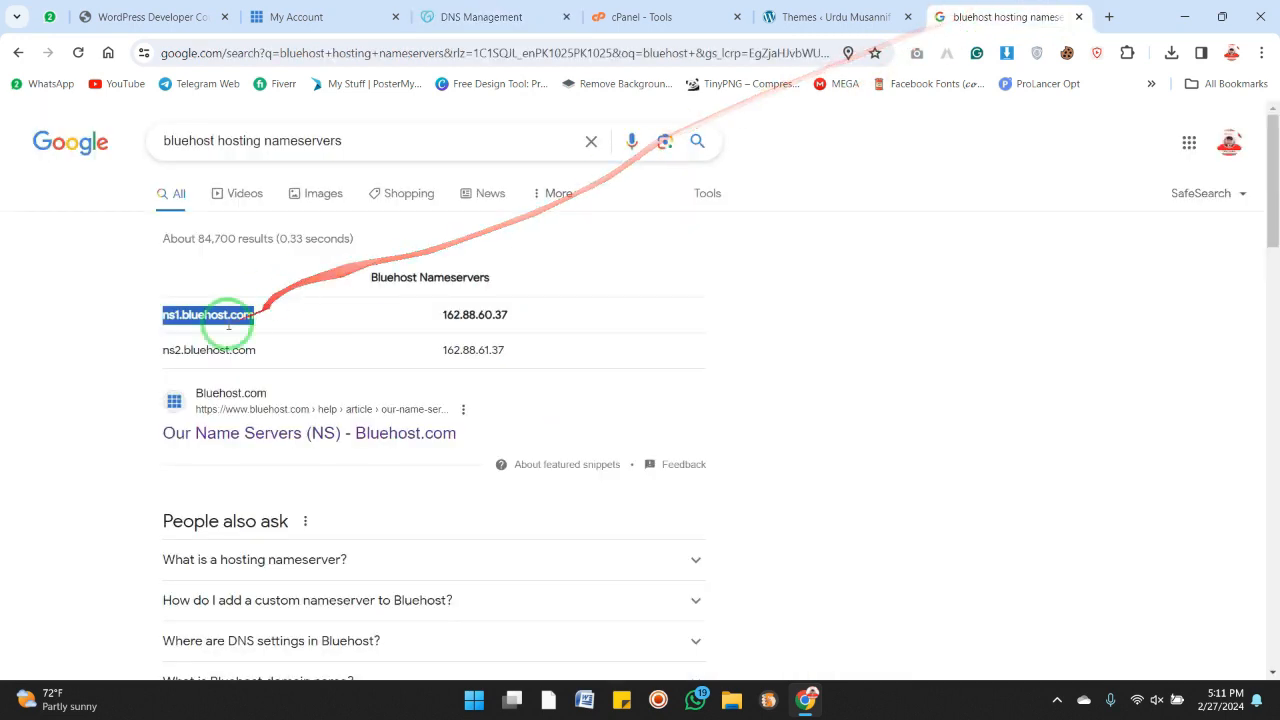
{"action": "left_click_drag", "start_coordinate": [168, 350], "coordinate": [256, 351]}
{"action": "right_click", "coordinate": [258, 368]}
{"action": "left_click", "coordinate": [263, 373]}
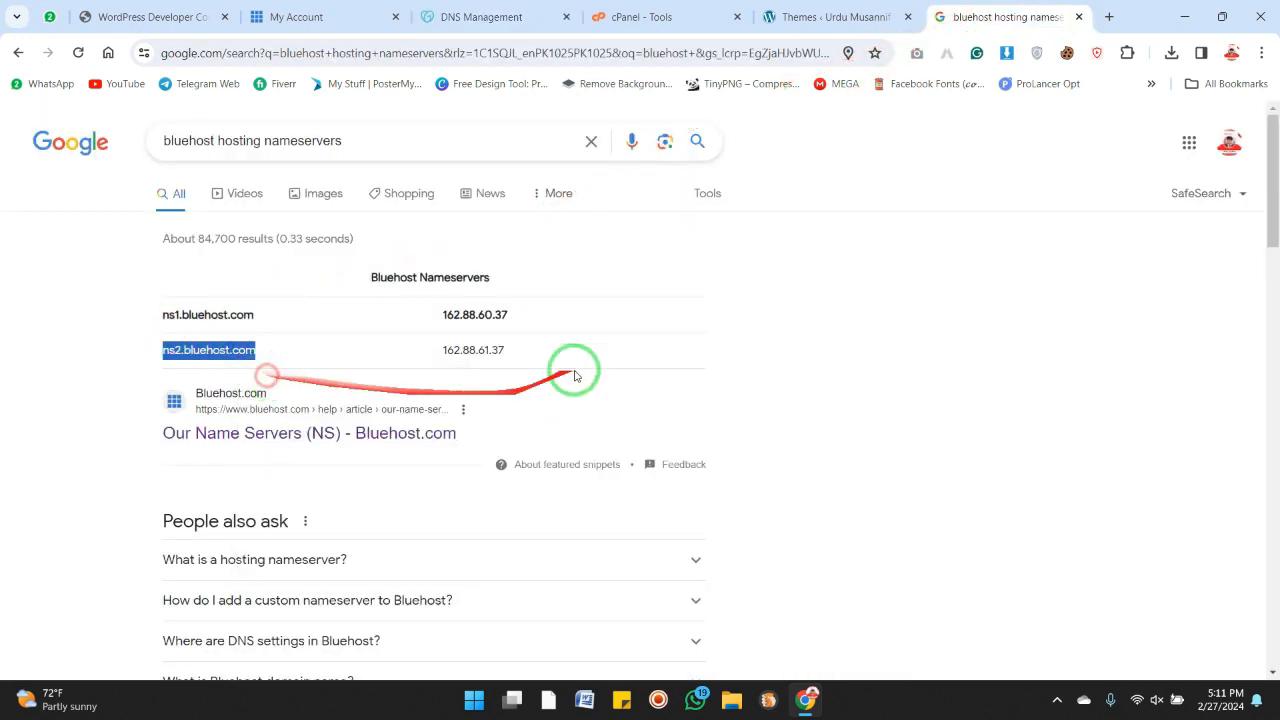
{"action": "left_click", "coordinate": [492, 15]}
{"action": "left_click", "coordinate": [423, 423]}
{"action": "right_click", "coordinate": [423, 423]}
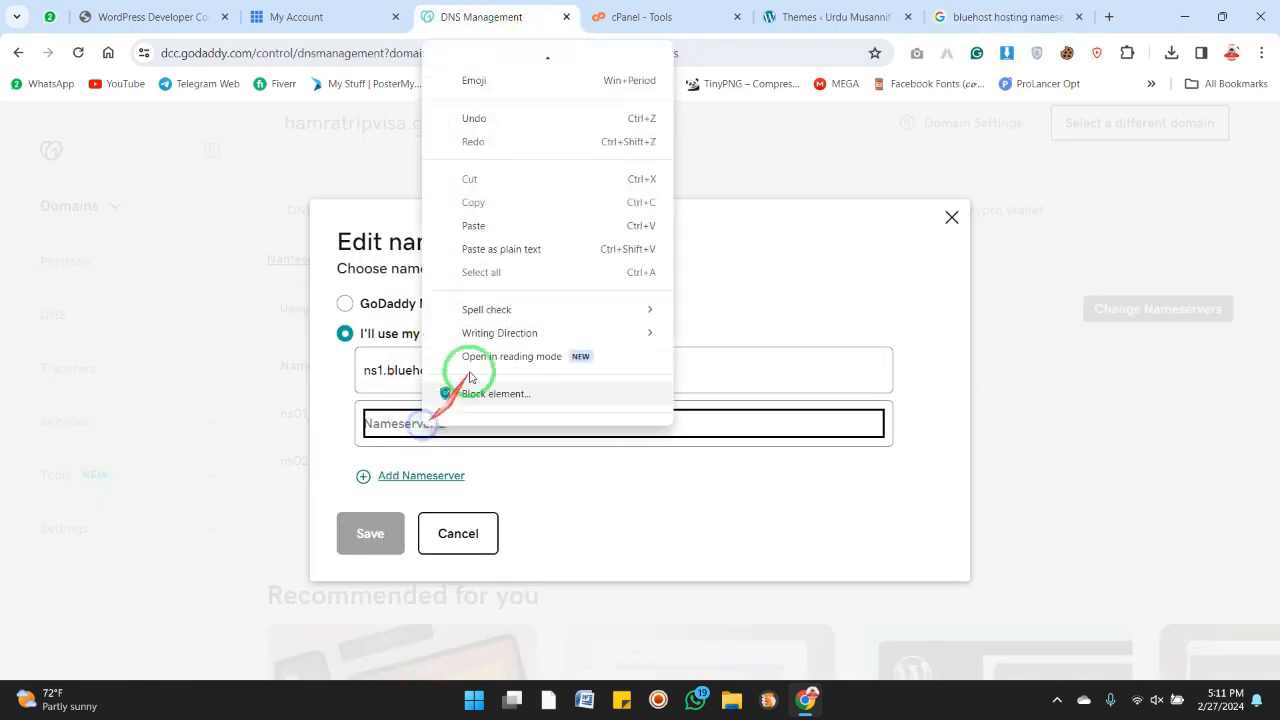
{"action": "left_click", "coordinate": [495, 226]}
Try to save the new nameservers and close the Edit nameservers dialog
{"action": "left_click", "coordinate": [368, 548]}
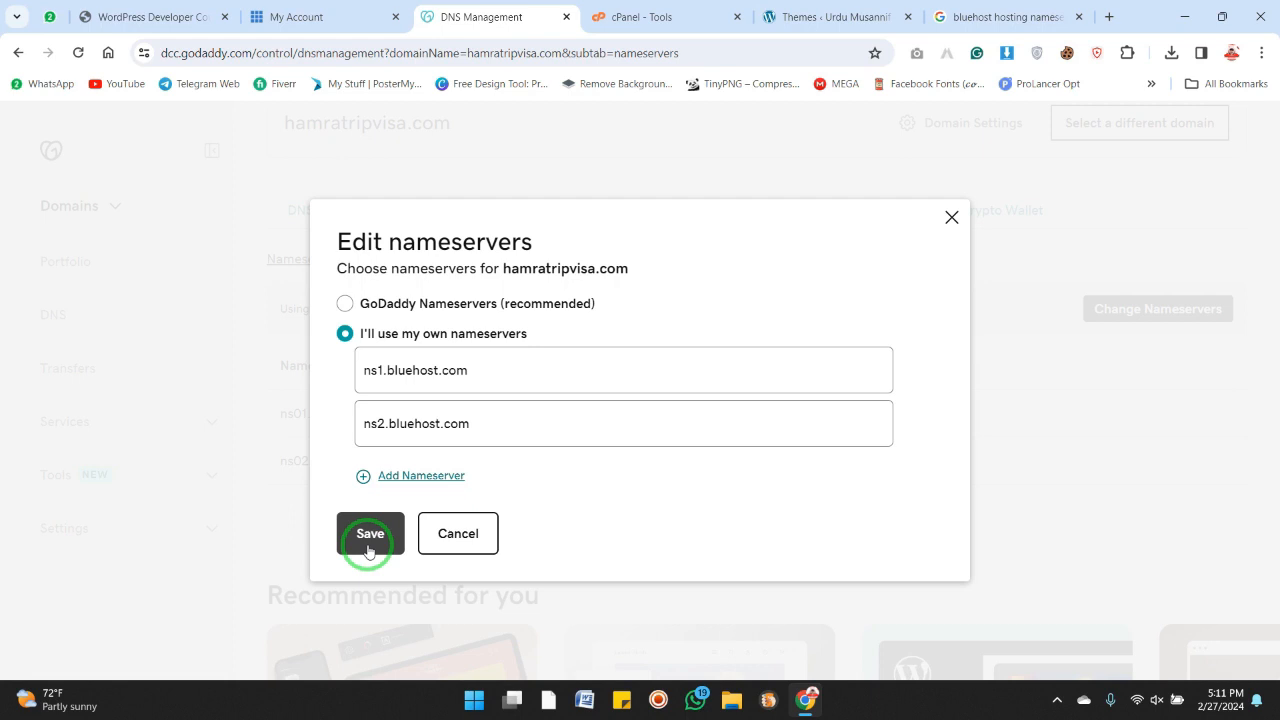
{"action": "left_click", "coordinate": [951, 217]}
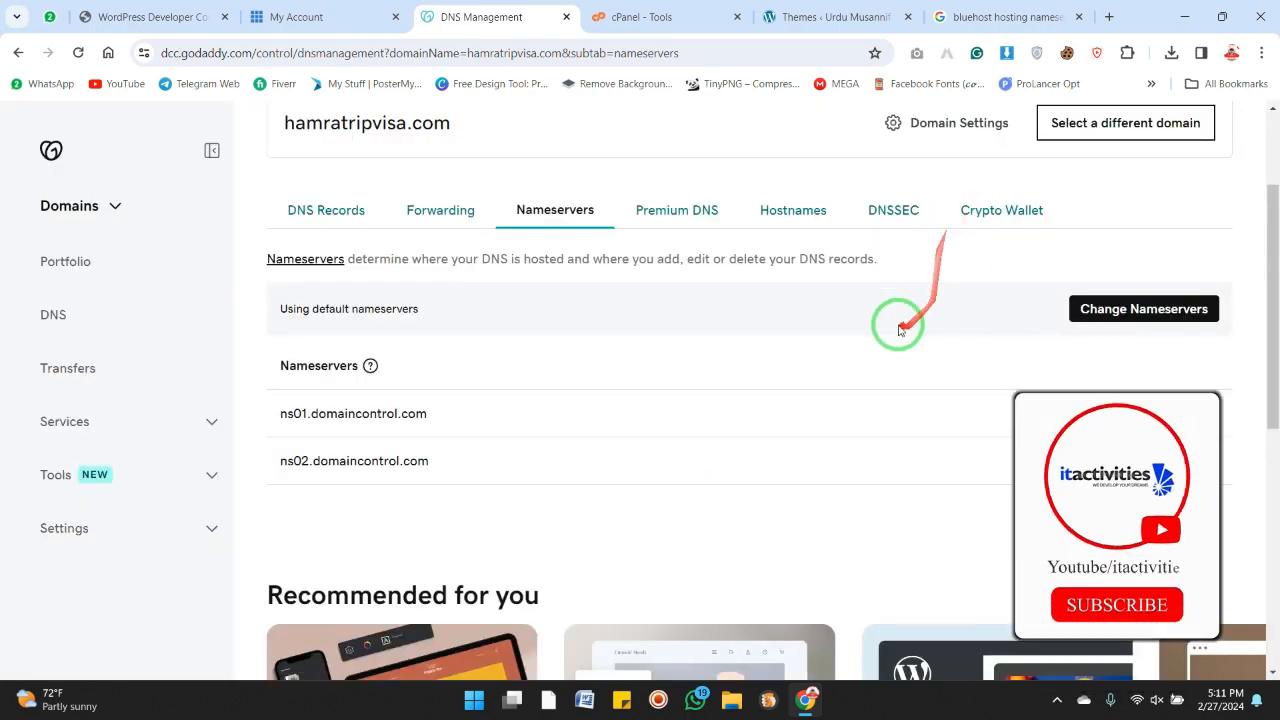
Switch to the cPanel tab and open the WordPress installer in Softaculous Apps Installer
{"action": "left_click", "coordinate": [1003, 17]}
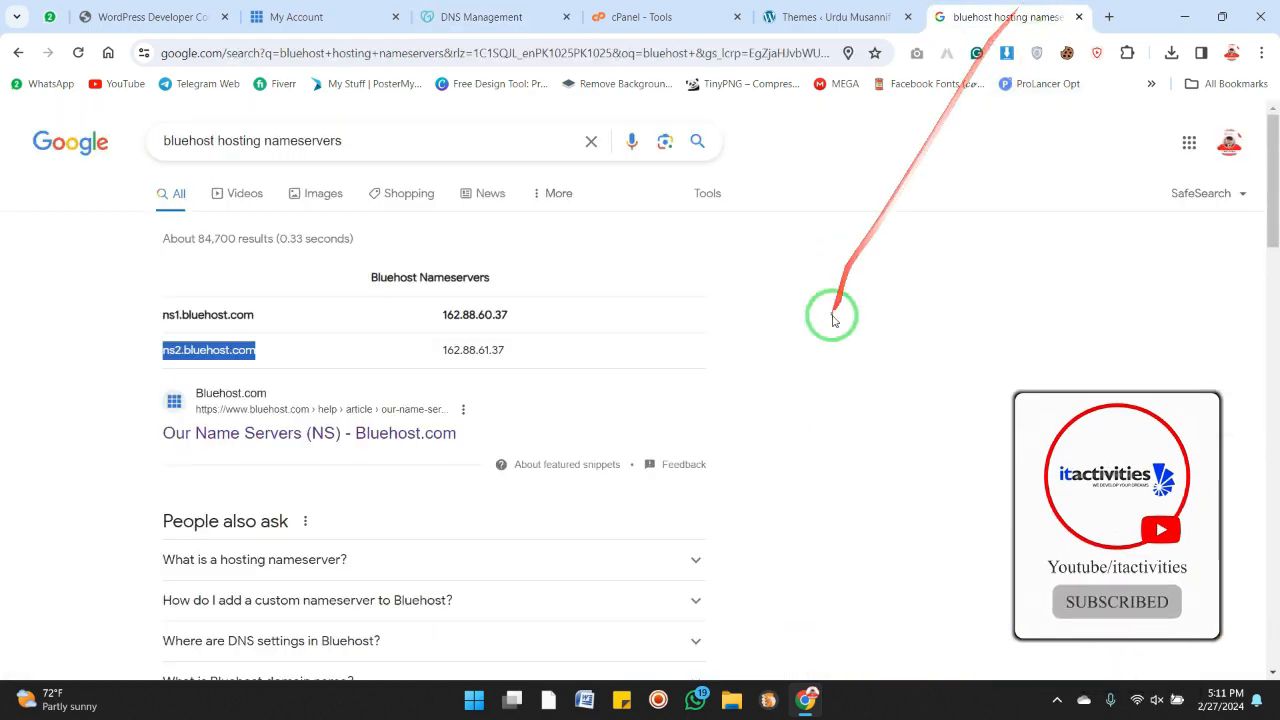
{"action": "left_click", "coordinate": [800, 312]}
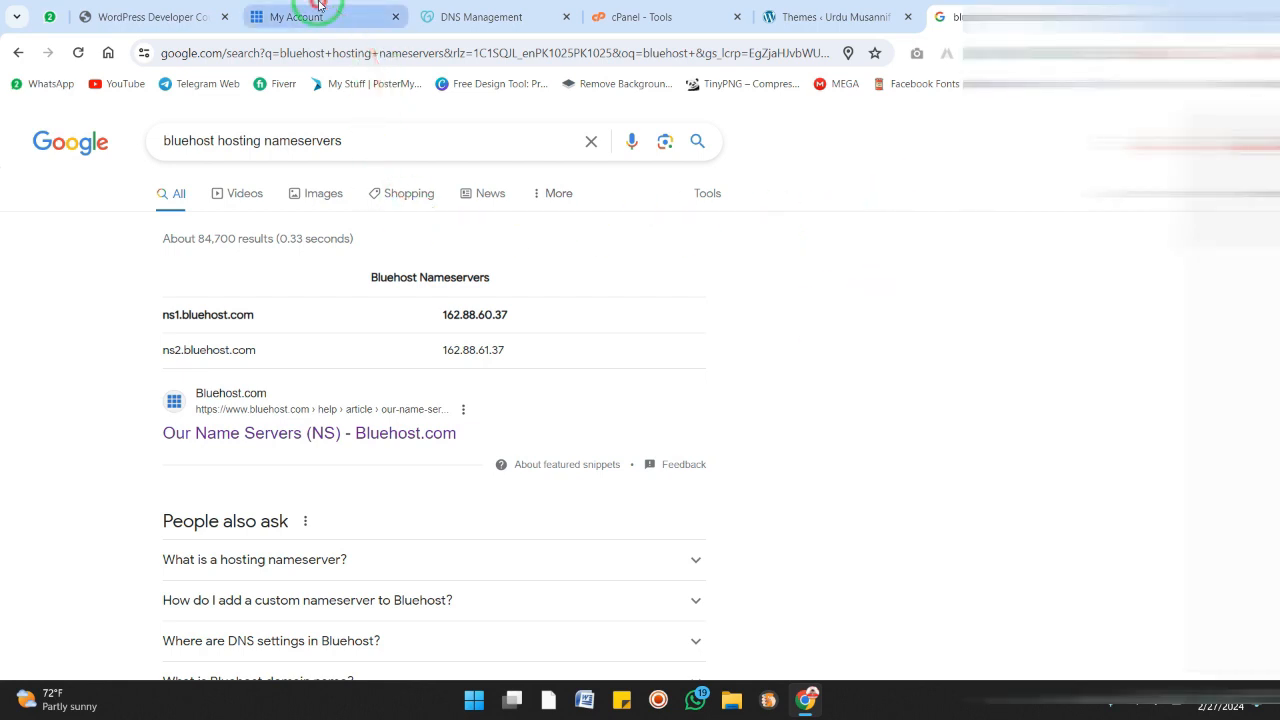
{"action": "left_click", "coordinate": [320, 10]}
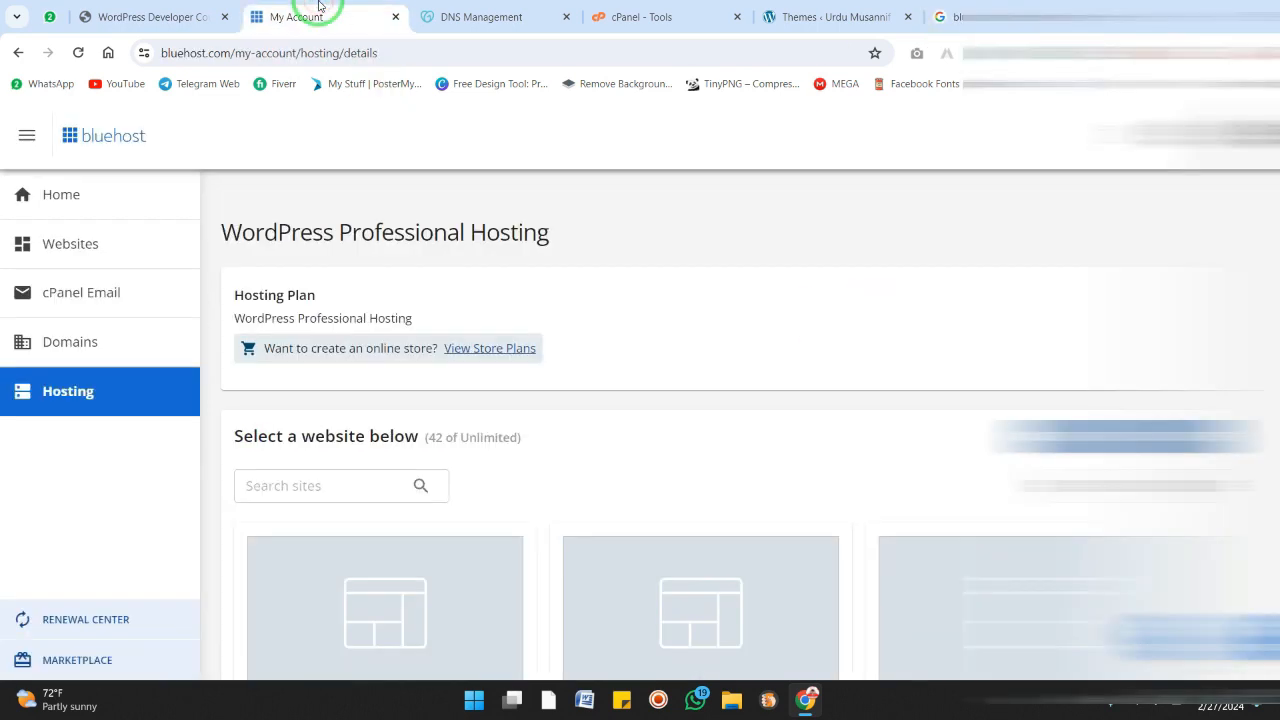
{"action": "left_click", "coordinate": [656, 17]}
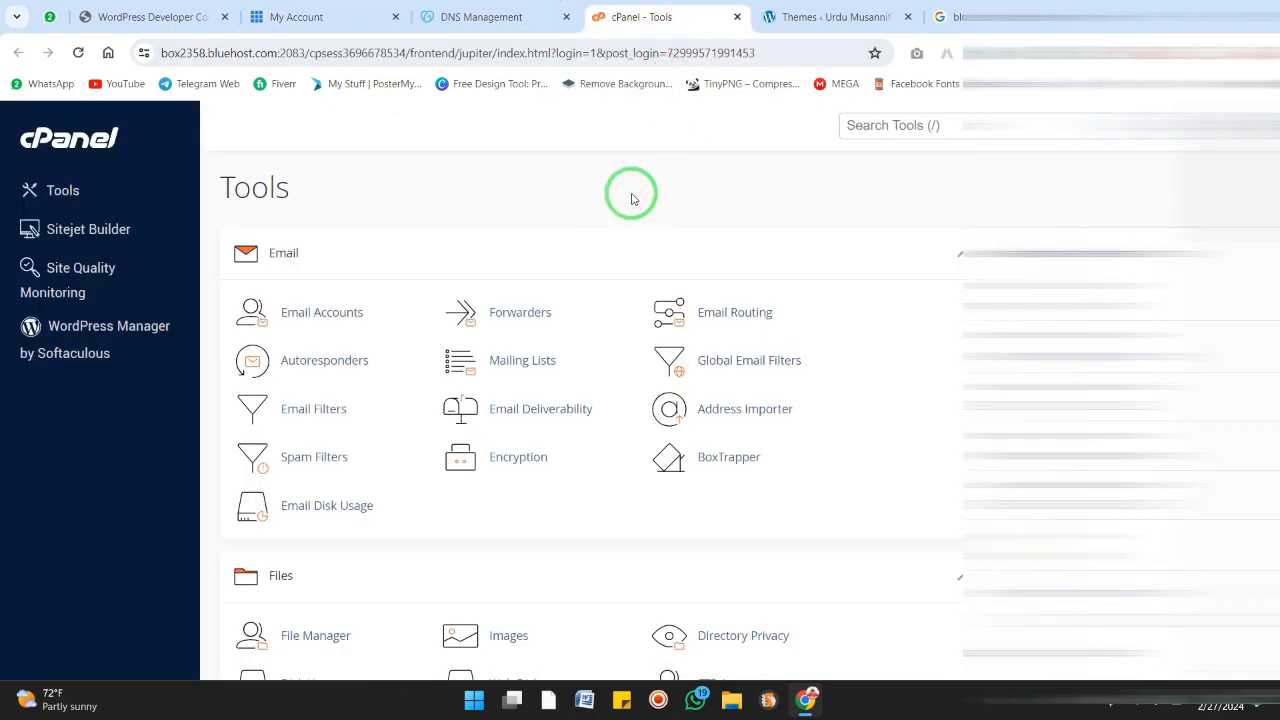
{"action": "scroll", "coordinate": [631, 199], "scroll_direction": "down", "scroll_amount": 20}
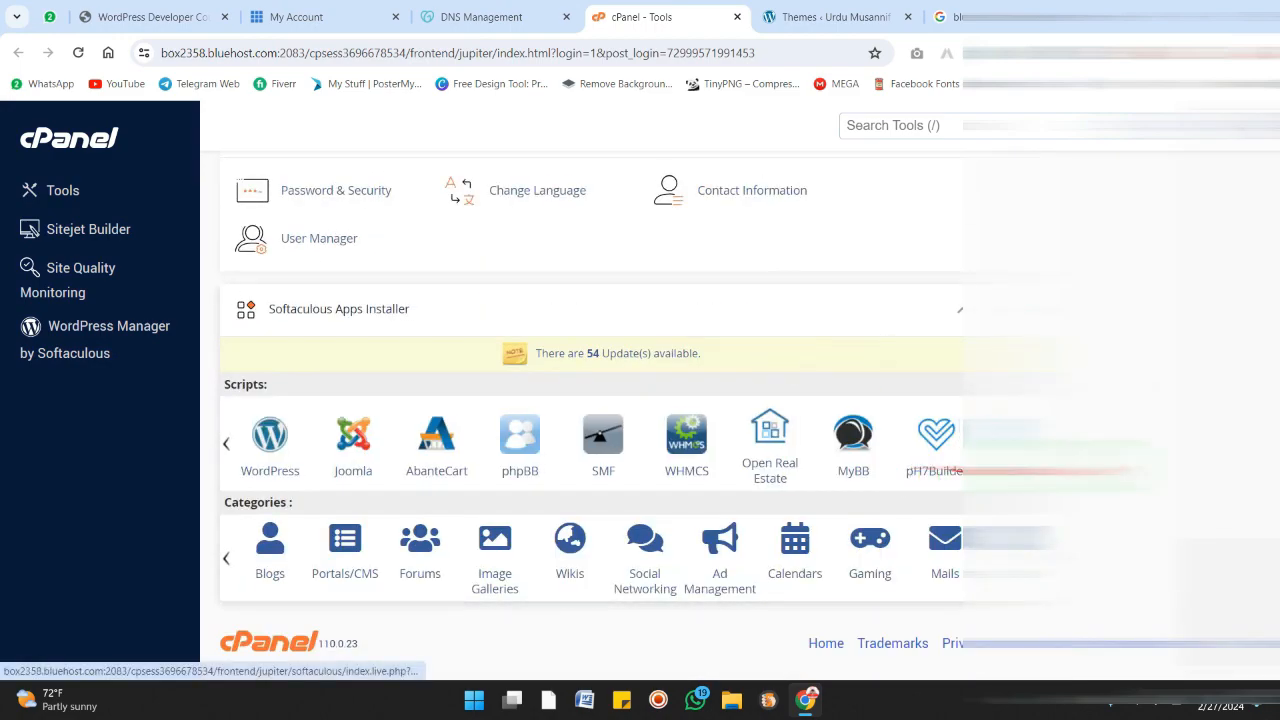
{"action": "scroll", "coordinate": [590, 400], "scroll_direction": "up", "scroll_amount": 7}
{"action": "scroll", "coordinate": [590, 400], "scroll_direction": "down", "scroll_amount": 5}
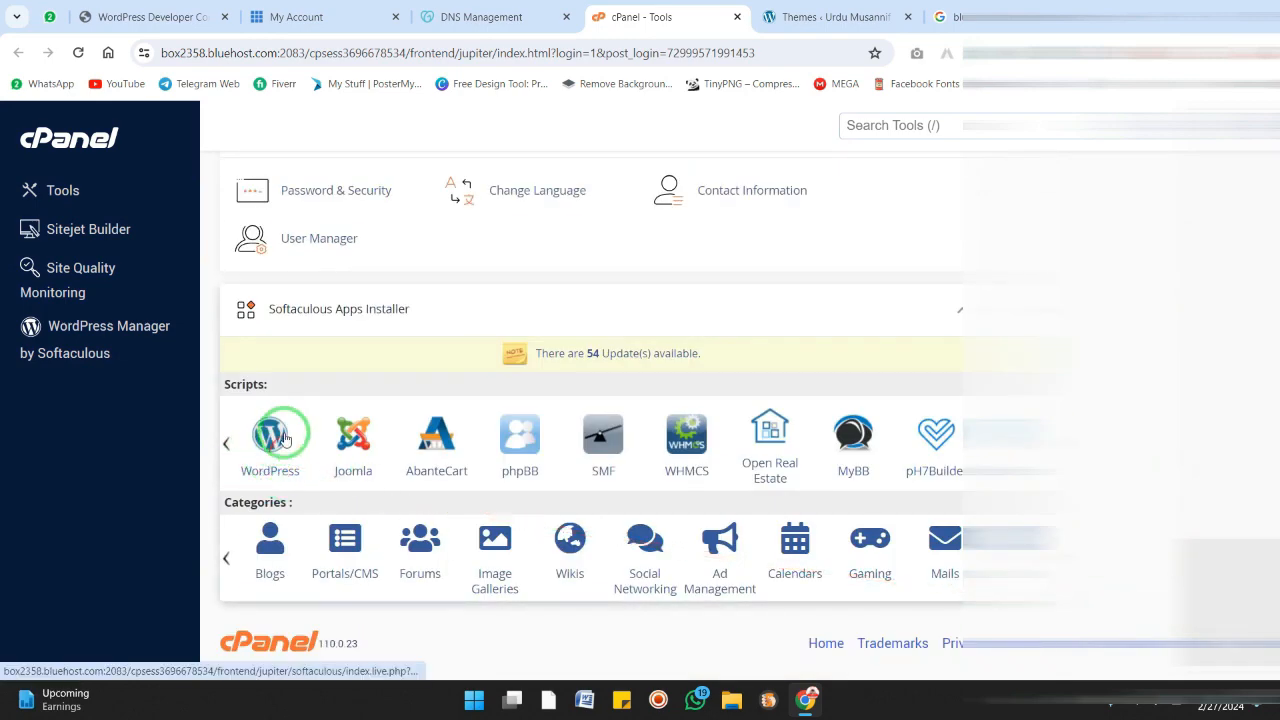
{"action": "left_click", "coordinate": [269, 455]}
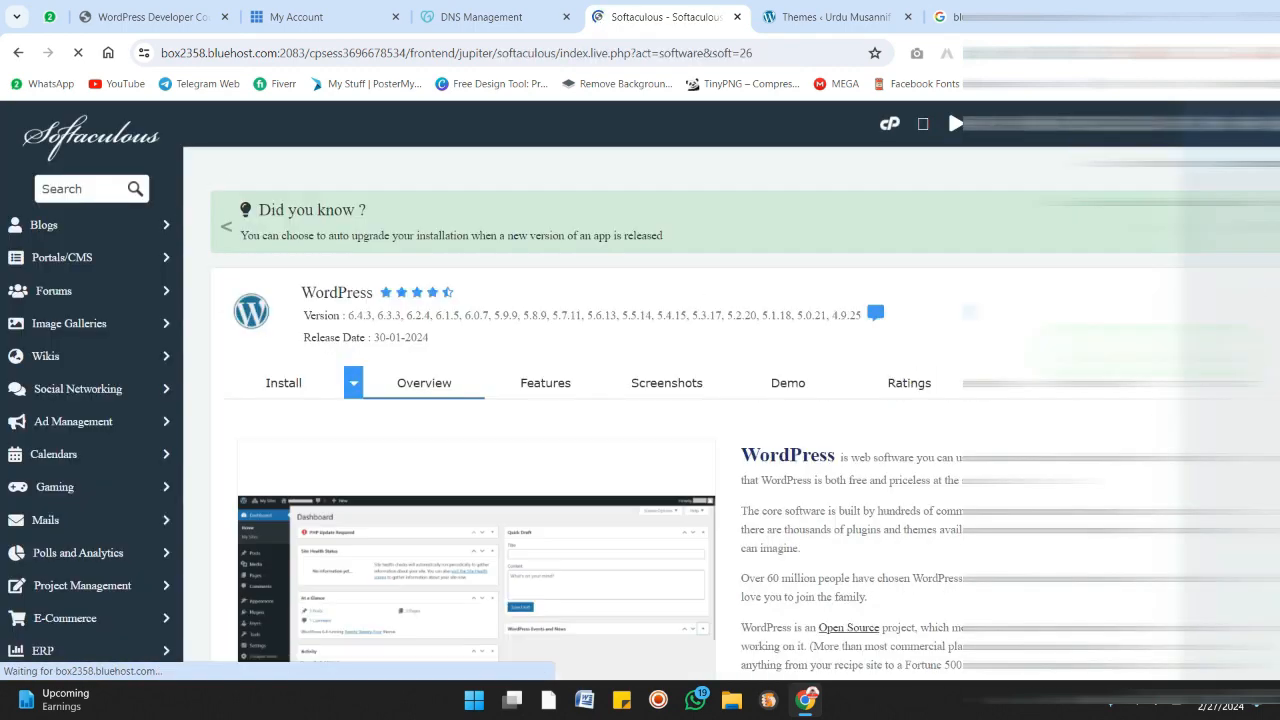
Open the WordPress Install form and choose hamratrip.com as the installation domain
{"action": "scroll", "coordinate": [646, 323], "scroll_direction": "down", "scroll_amount": 4}
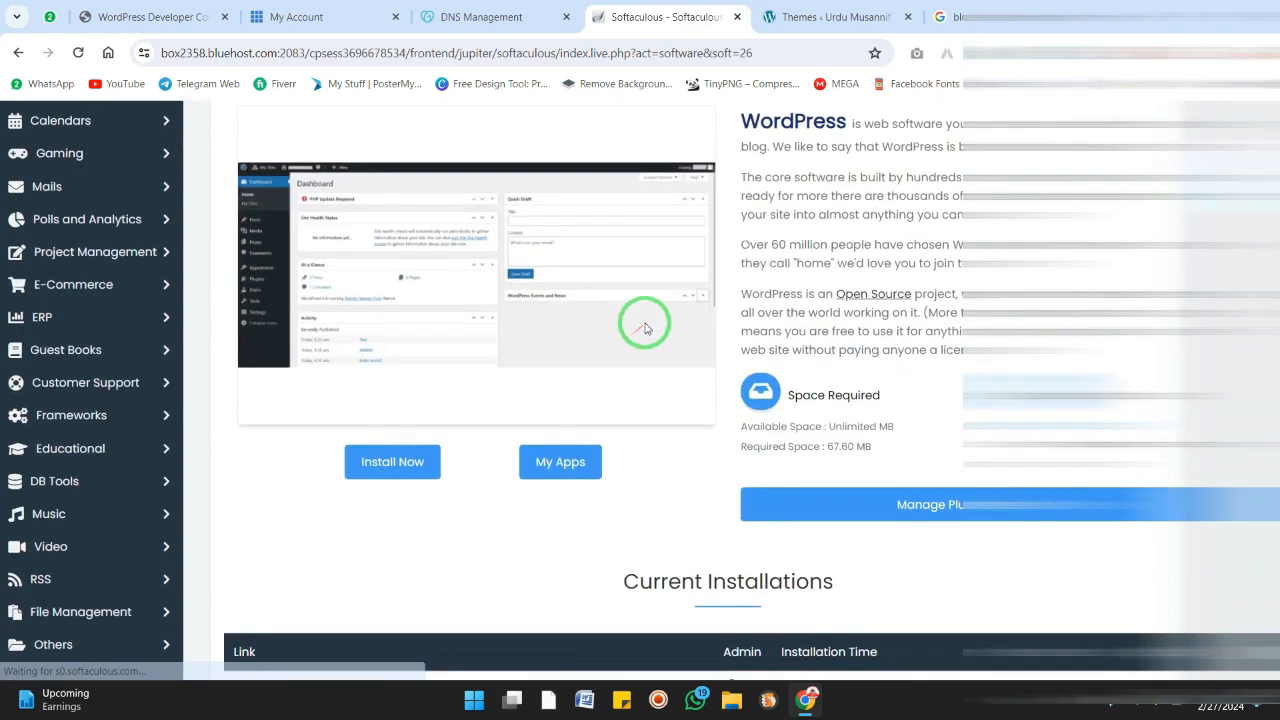
{"action": "scroll", "coordinate": [286, 214], "scroll_direction": "up", "scroll_amount": 3}
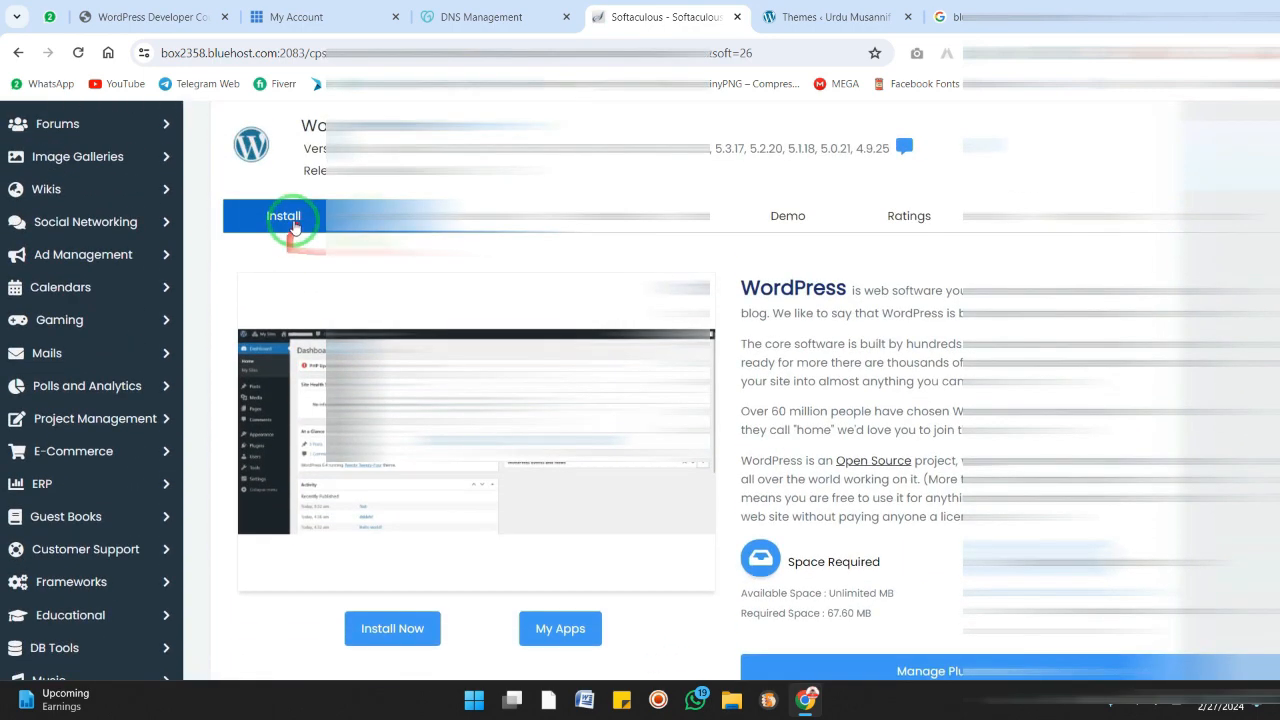
{"action": "left_click", "coordinate": [288, 221]}
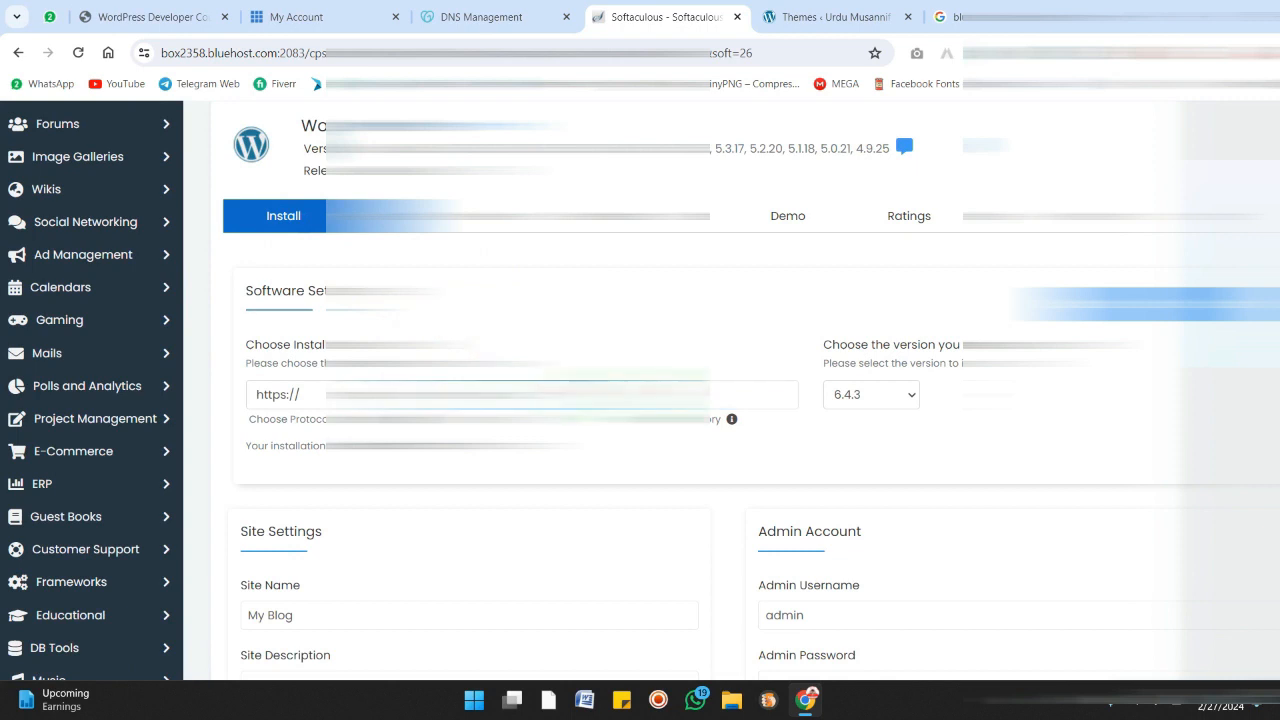
{"action": "left_click", "coordinate": [450, 394]}
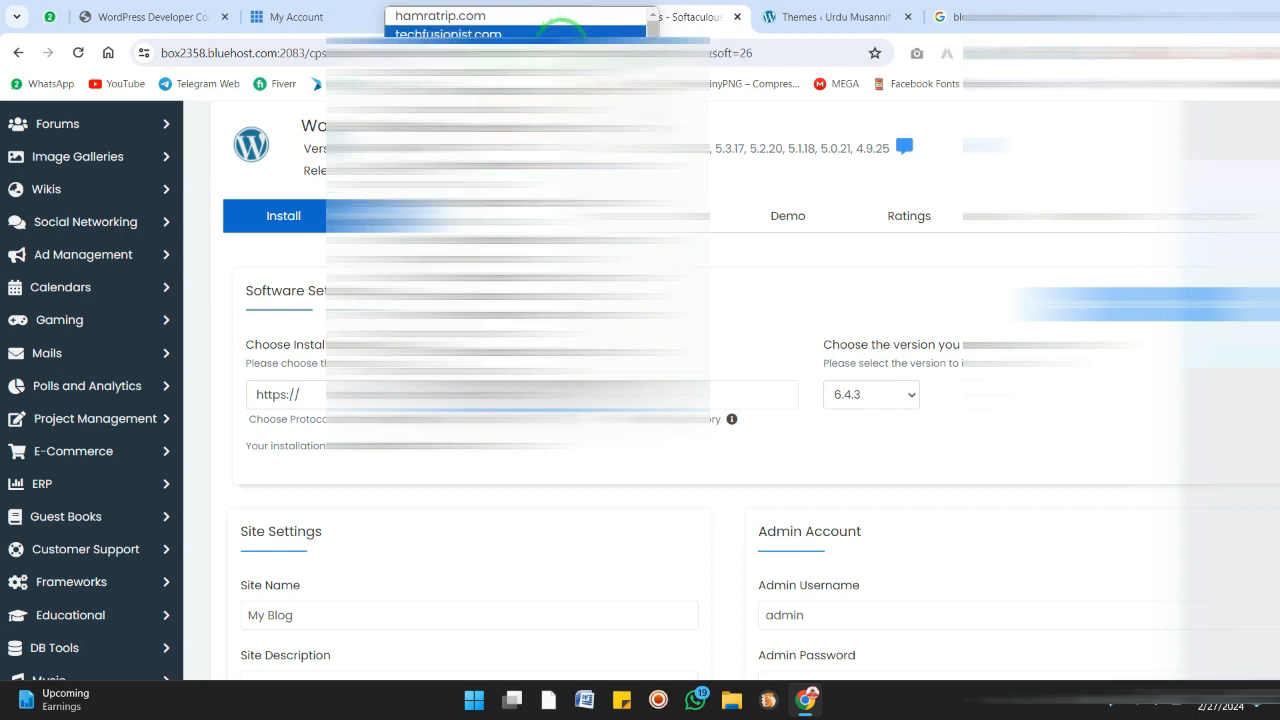
{"action": "left_click", "coordinate": [575, 260]}
Reselect hamratrip.com from the installation domain list and move on to the site settings
{"action": "scroll", "coordinate": [590, 310], "scroll_direction": "down", "scroll_amount": 1}
{"action": "scroll", "coordinate": [620, 475], "scroll_direction": "up", "scroll_amount": 2}
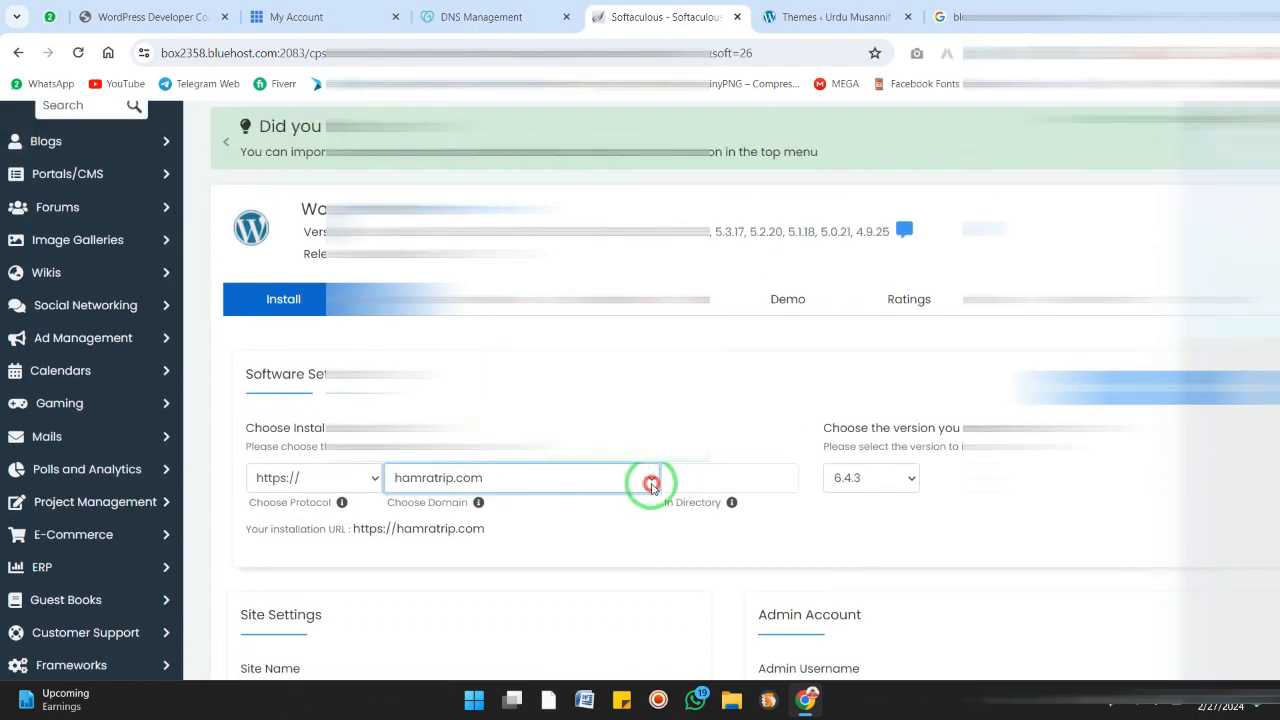
{"action": "left_click", "coordinate": [651, 480]}
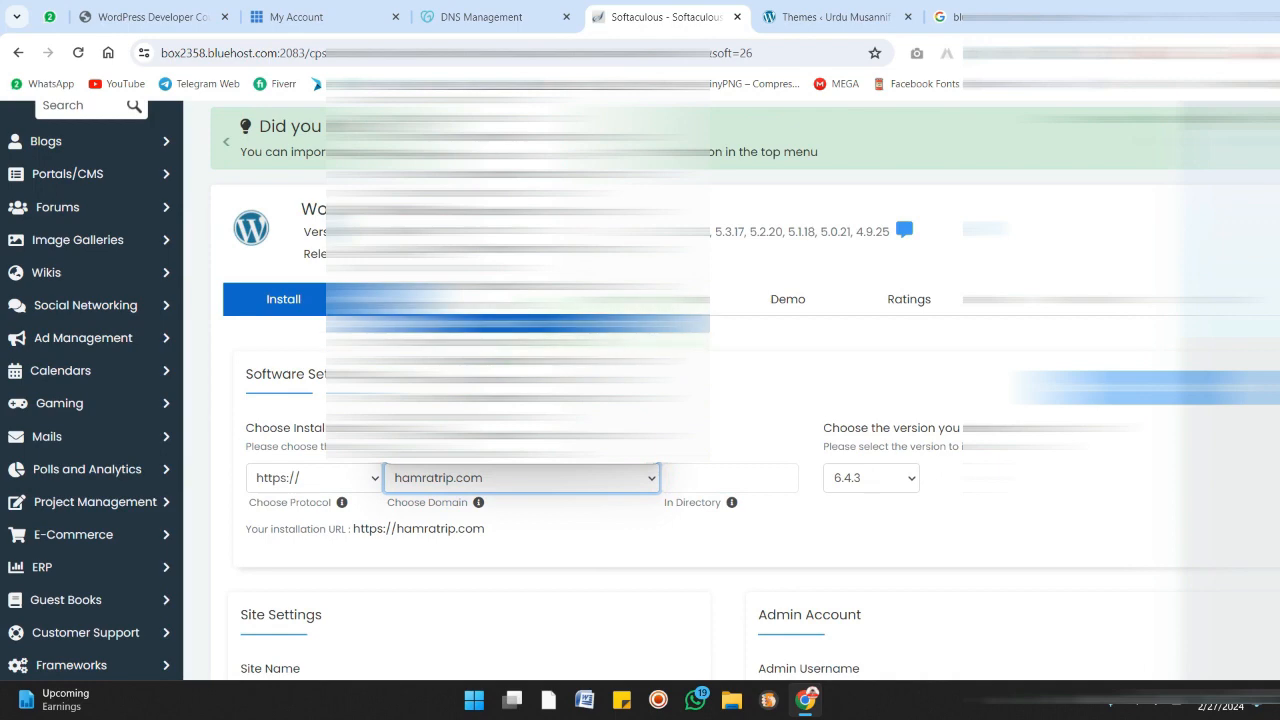
{"action": "left_click", "coordinate": [714, 375]}
{"action": "scroll", "coordinate": [740, 380], "scroll_direction": "down", "scroll_amount": 5}
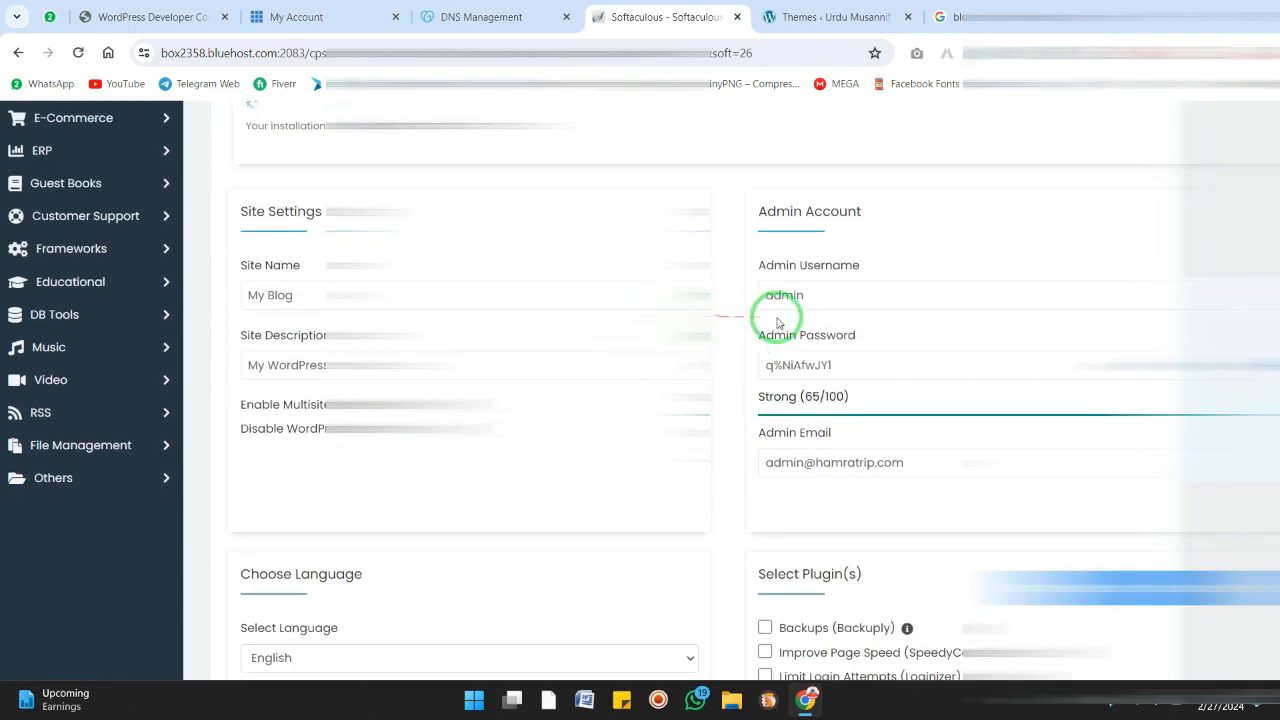
Review the Admin Account and Site Settings fields of the WordPress install form
{"action": "left_click", "coordinate": [817, 294]}
{"action": "double_click", "coordinate": [766, 298]}
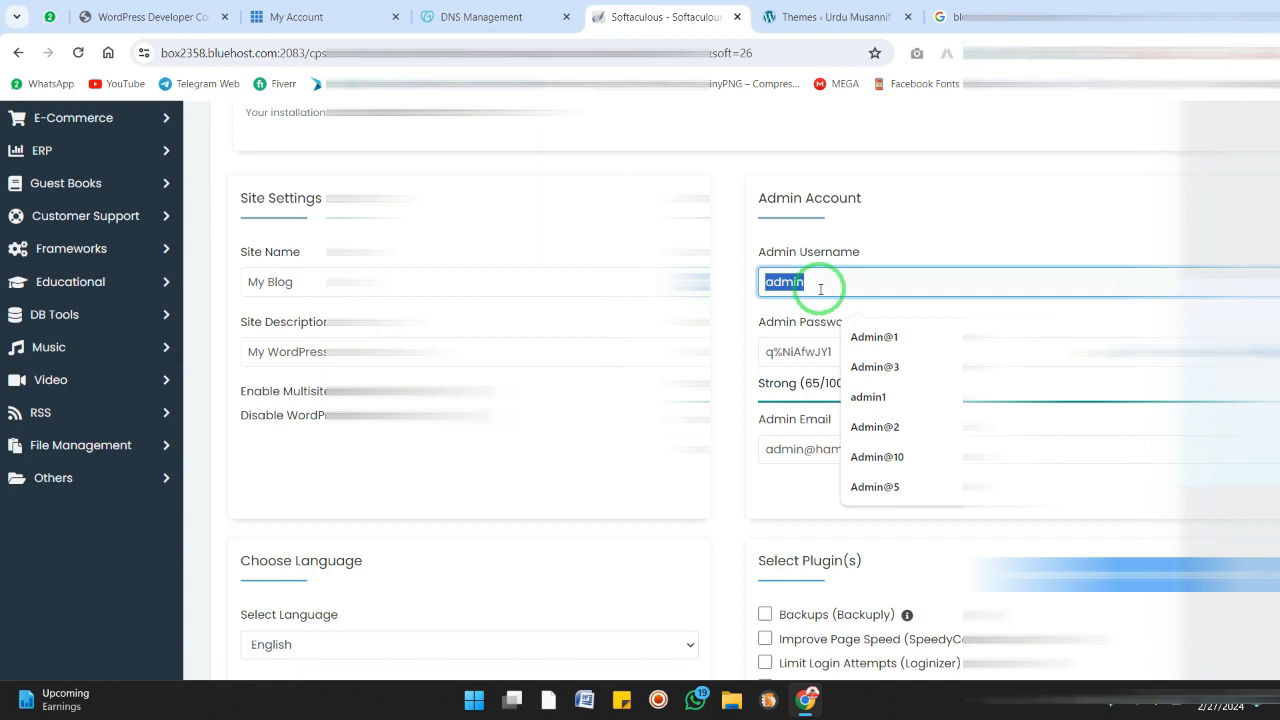
{"action": "left_click", "coordinate": [735, 339]}
{"action": "left_click_drag", "start_coordinate": [851, 349], "coordinate": [751, 350]}
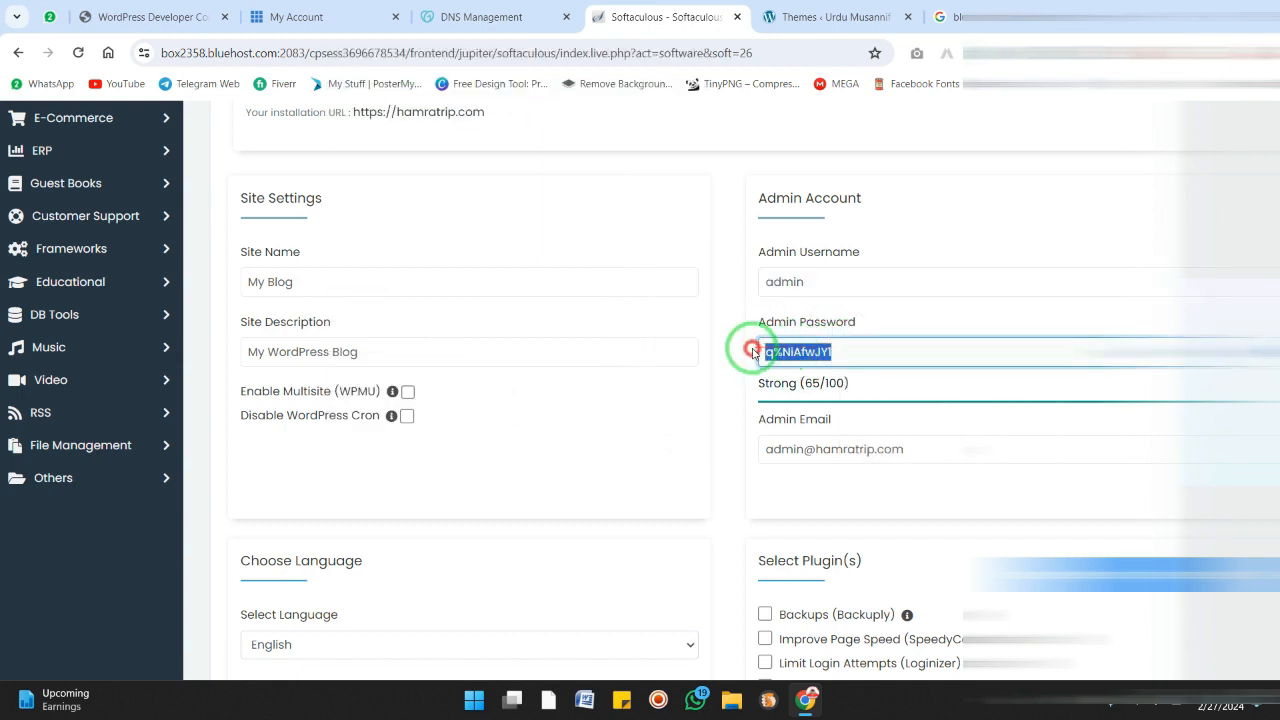
{"action": "left_click", "coordinate": [751, 356]}
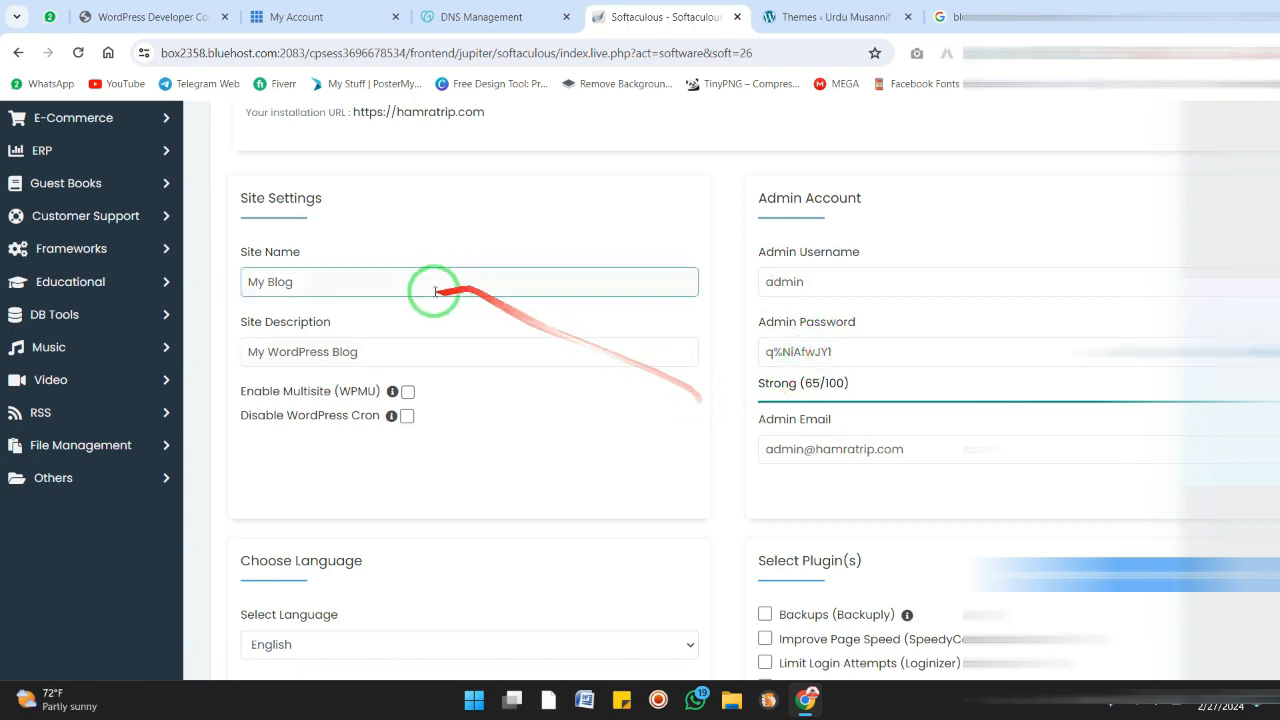
{"action": "left_click_drag", "start_coordinate": [429, 289], "coordinate": [257, 280]}
{"action": "left_click_drag", "start_coordinate": [366, 352], "coordinate": [250, 354]}
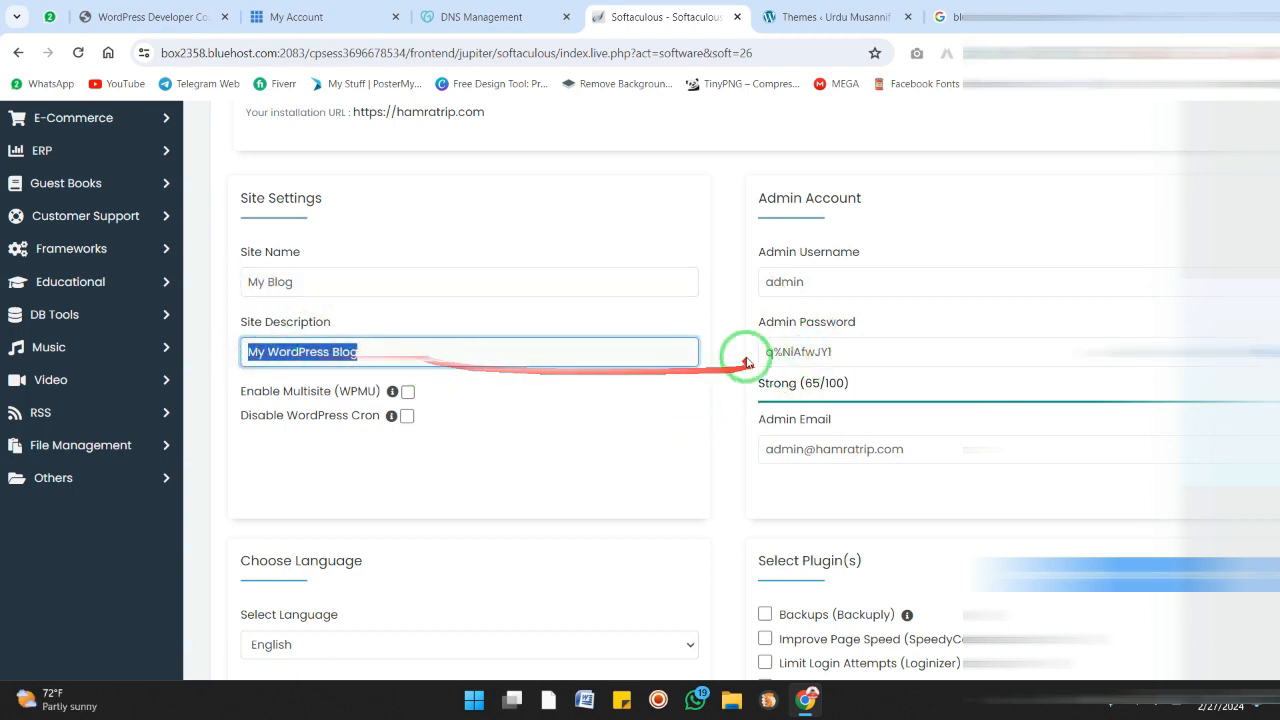
{"action": "left_click", "coordinate": [724, 388]}
{"action": "scroll", "coordinate": [763, 420], "scroll_direction": "down", "scroll_amount": 1}
{"action": "scroll", "coordinate": [790, 380], "scroll_direction": "up", "scroll_amount": 1}
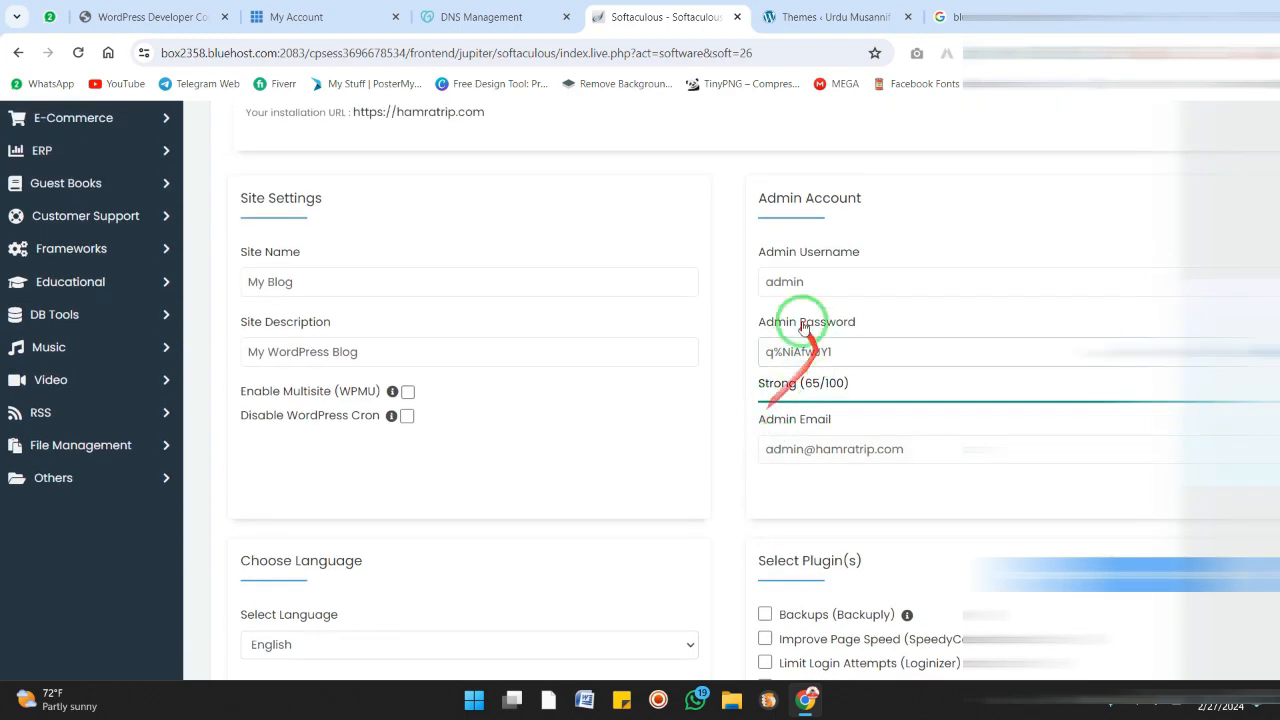
{"action": "scroll", "coordinate": [800, 440], "scroll_direction": "down", "scroll_amount": 6}
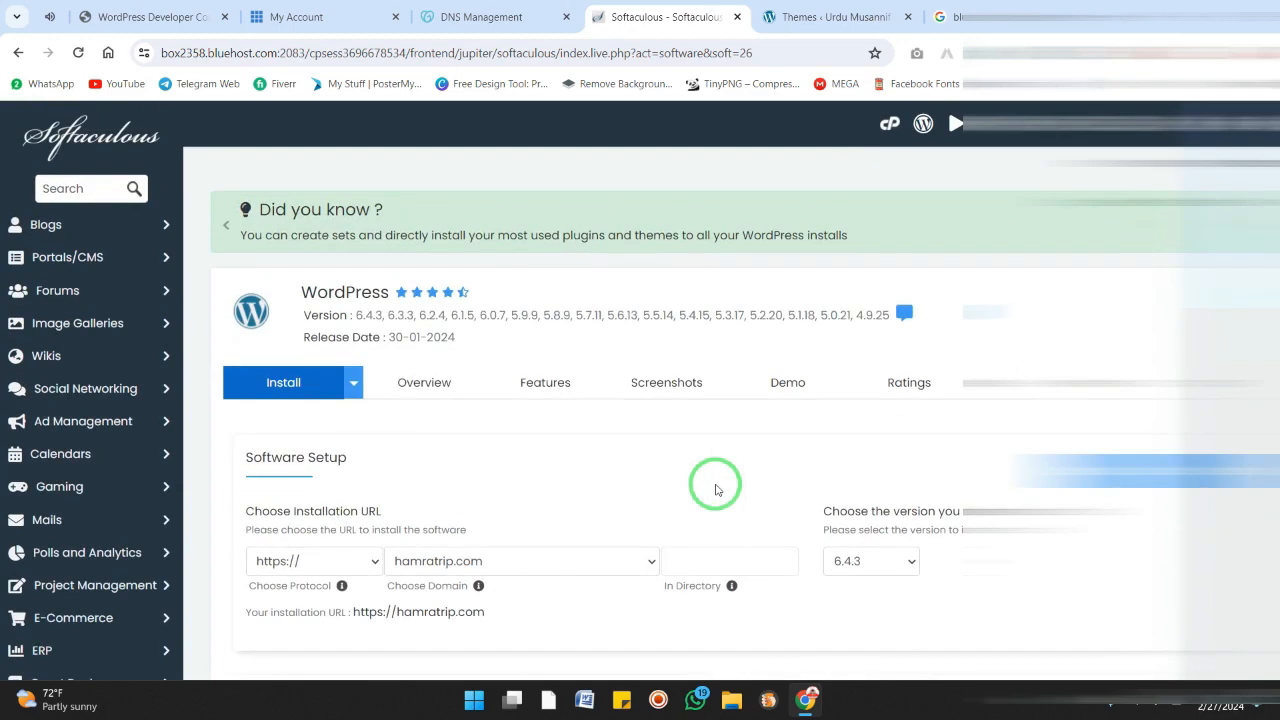
Open the office3.itactivities.com/wp-admin dashboard of an existing WordPress site in another tab
{"action": "left_click", "coordinate": [1000, 17]}
{"action": "left_click", "coordinate": [708, 52]}
{"action": "type", "text": "offf"}
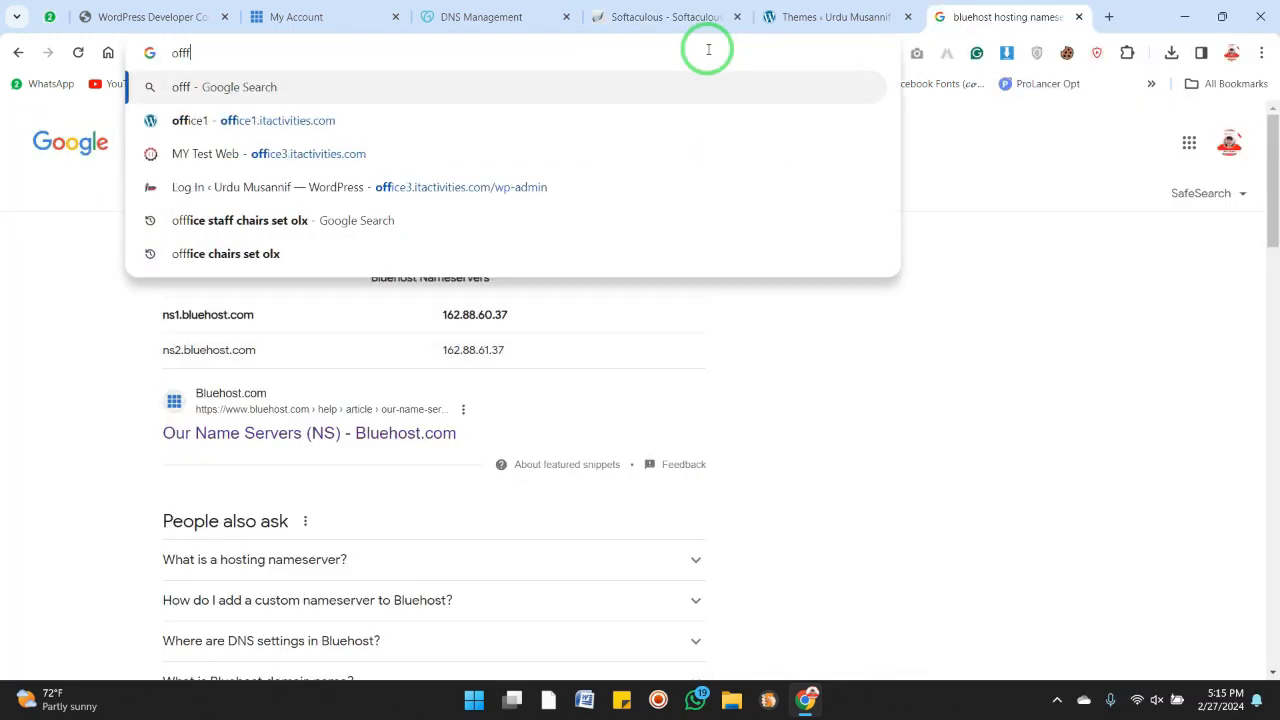
{"action": "key", "text": "BackSpace"}
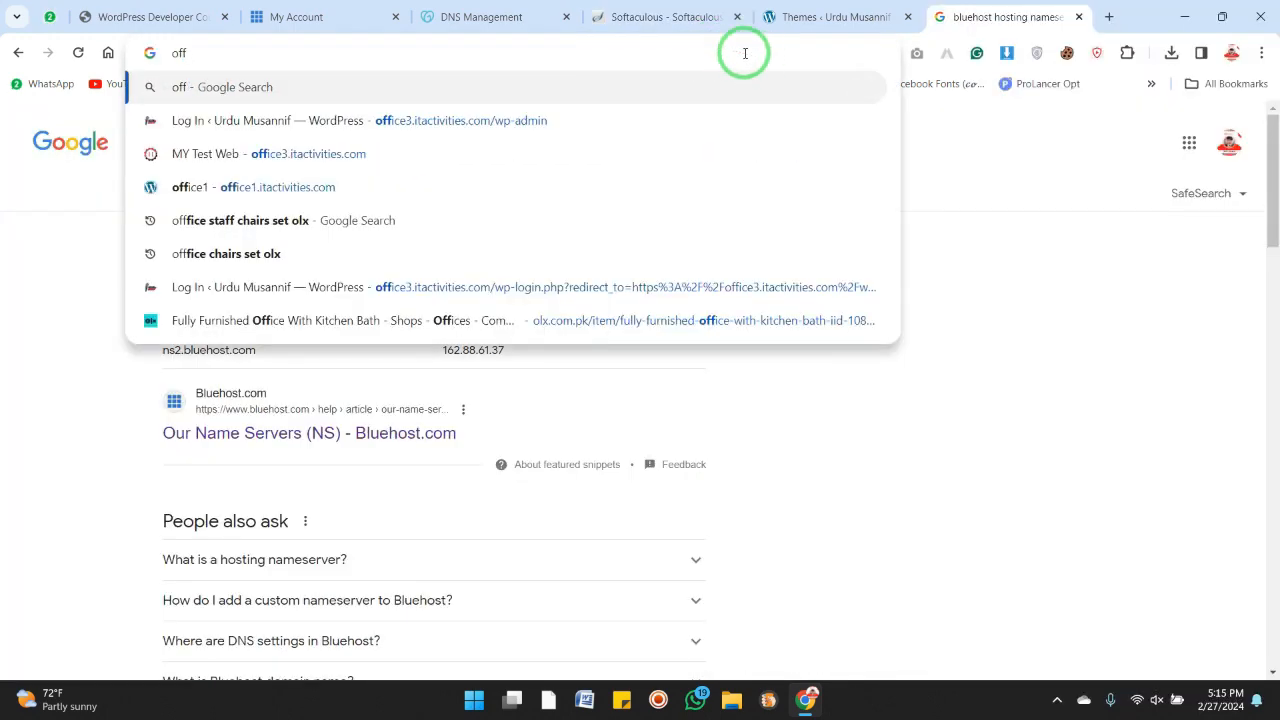
{"action": "key", "text": "Down"}
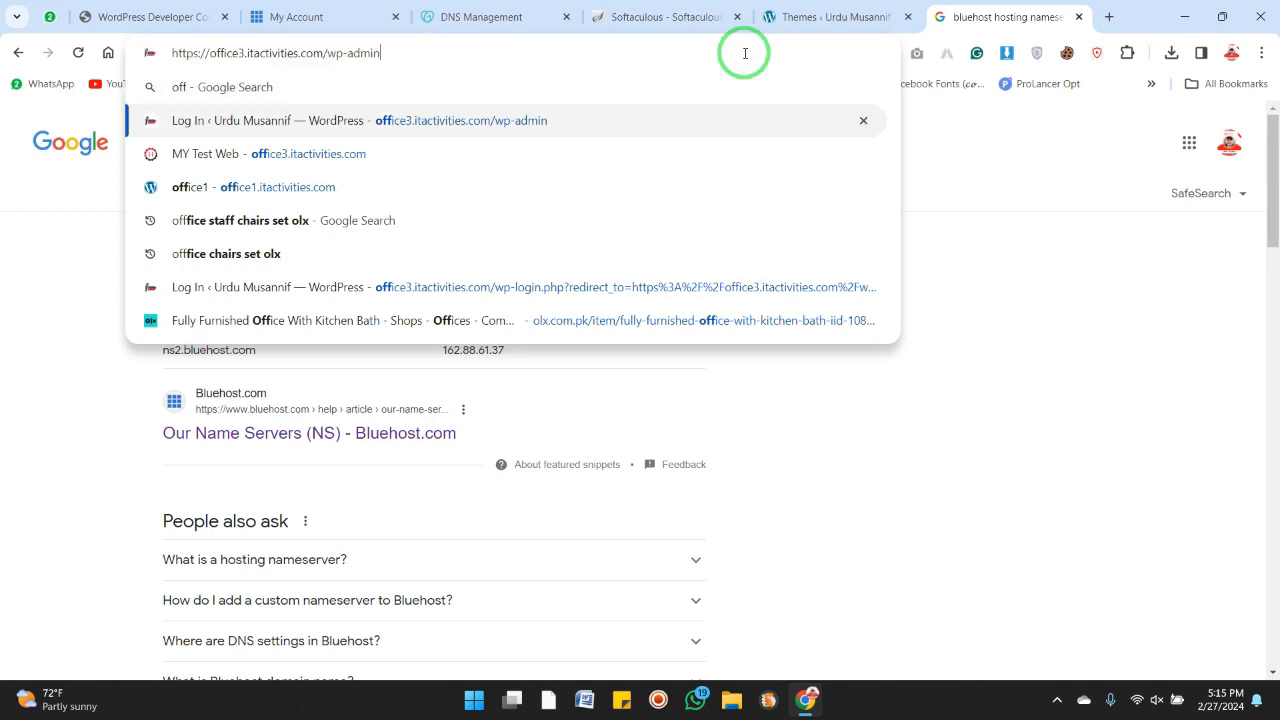
{"action": "key", "text": "BackSpace"}
{"action": "key", "text": "BackSpace"}
{"action": "key", "text": "BackSpace"}
{"action": "key", "text": "BackSpace"}
{"action": "key", "text": "BackSpace"}
{"action": "key", "text": "BackSpace"}
{"action": "key", "text": "BackSpace"}
{"action": "key", "text": "BackSpace"}
{"action": "key", "text": "BackSpace"}
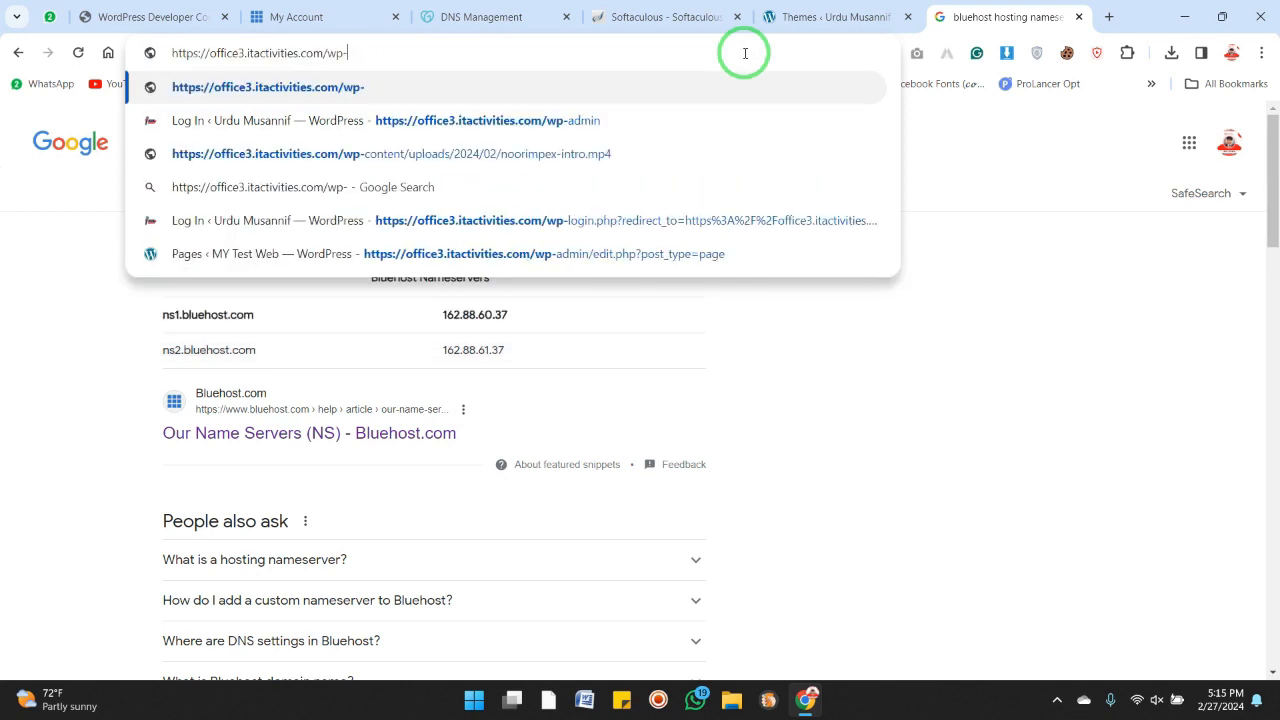
{"action": "type", "text": "/"}
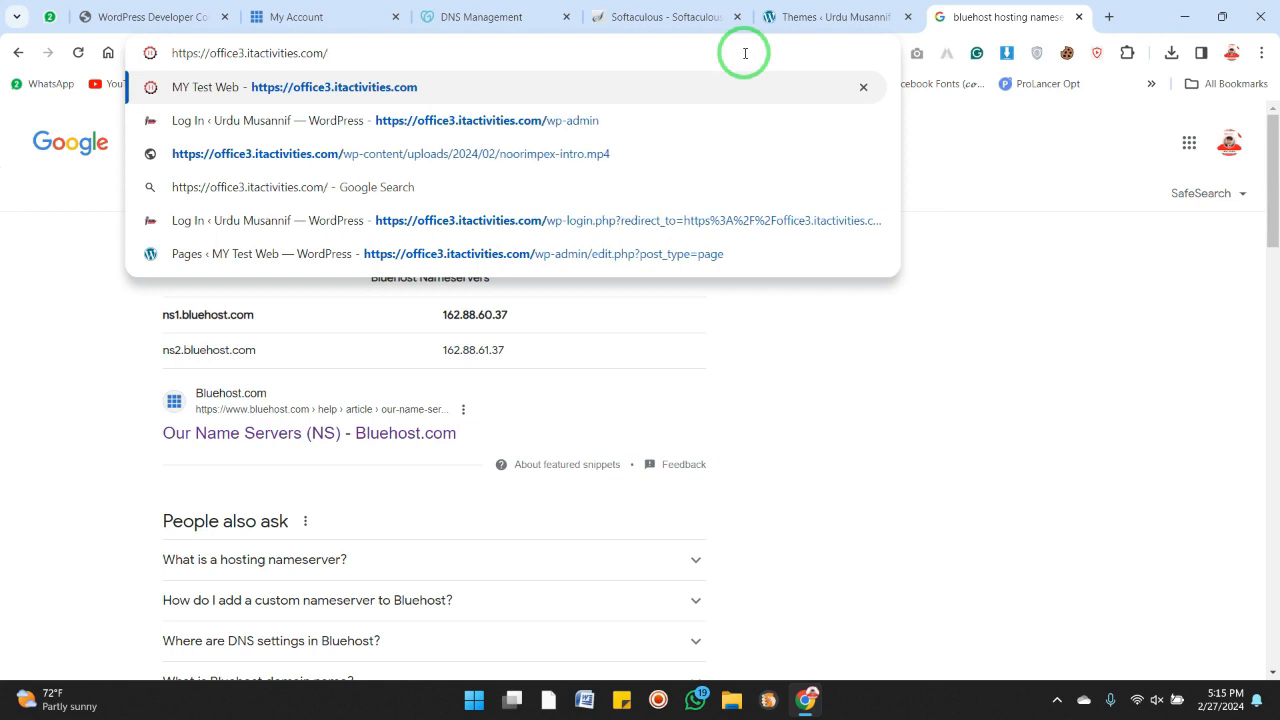
{"action": "type", "text": "wp"}
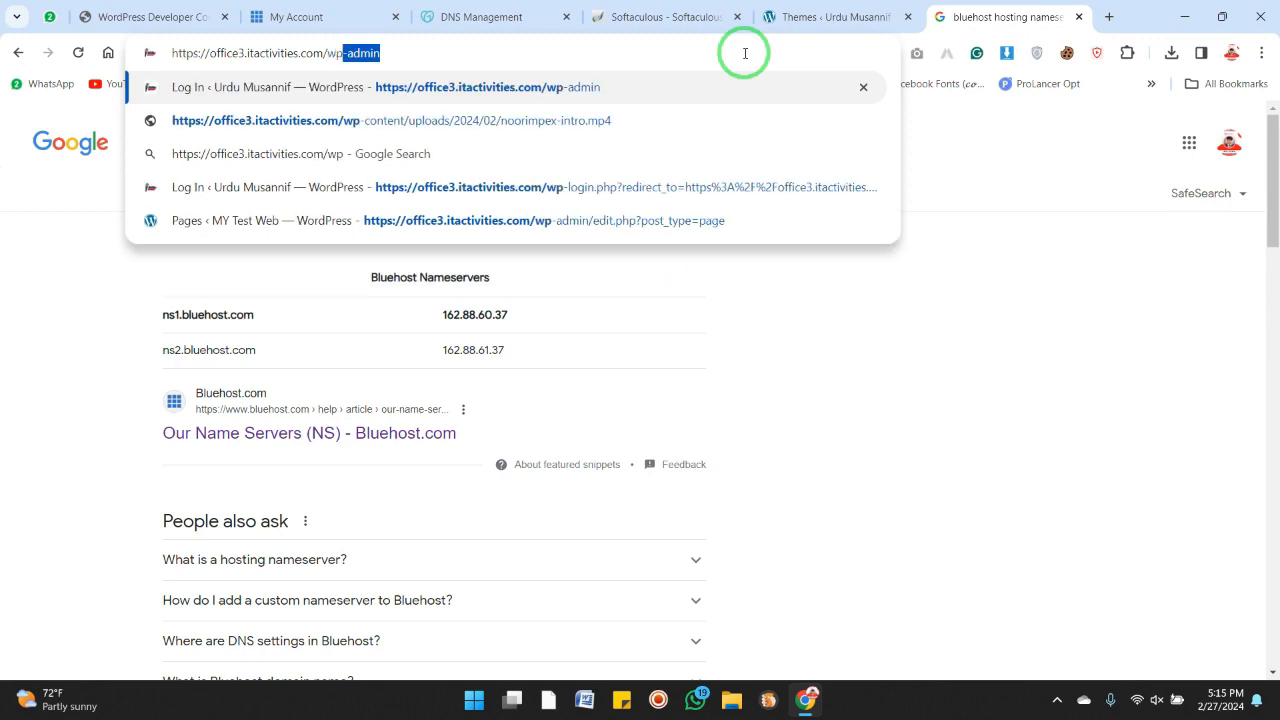
{"action": "key", "text": "Return"}
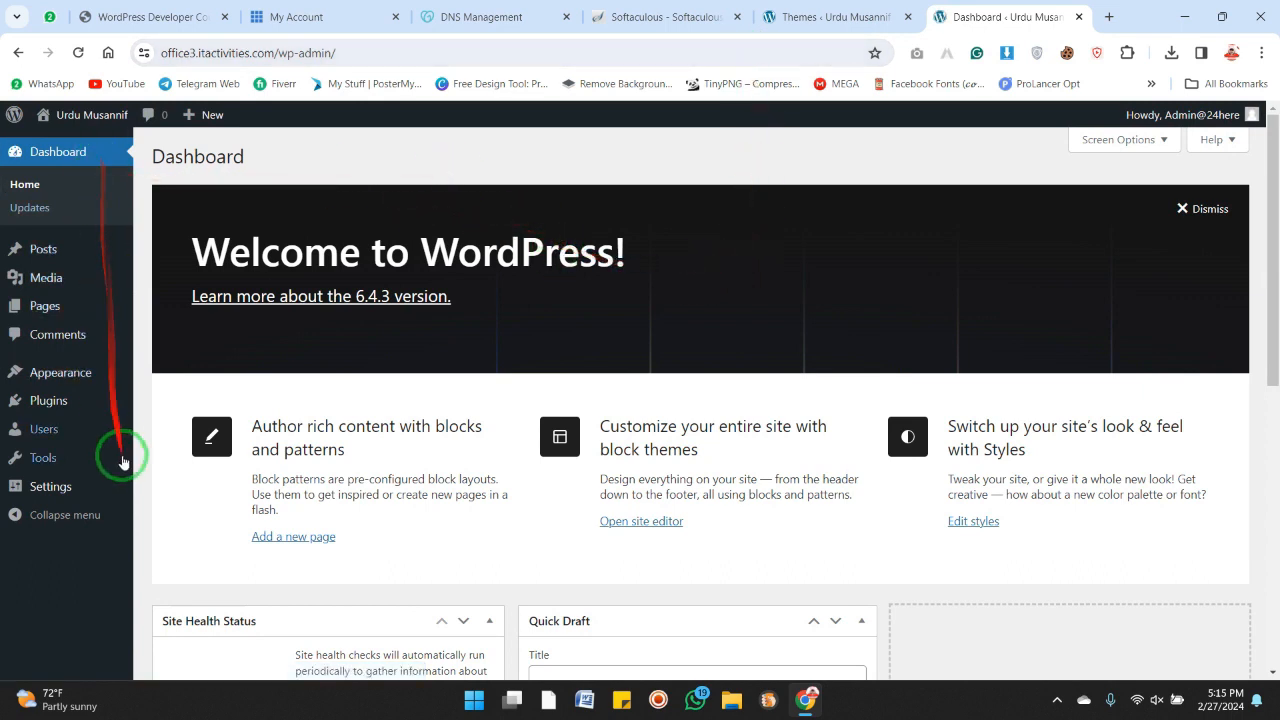
Log out of the WordPress dashboard
{"action": "mouse_move", "coordinate": [1209, 120]}
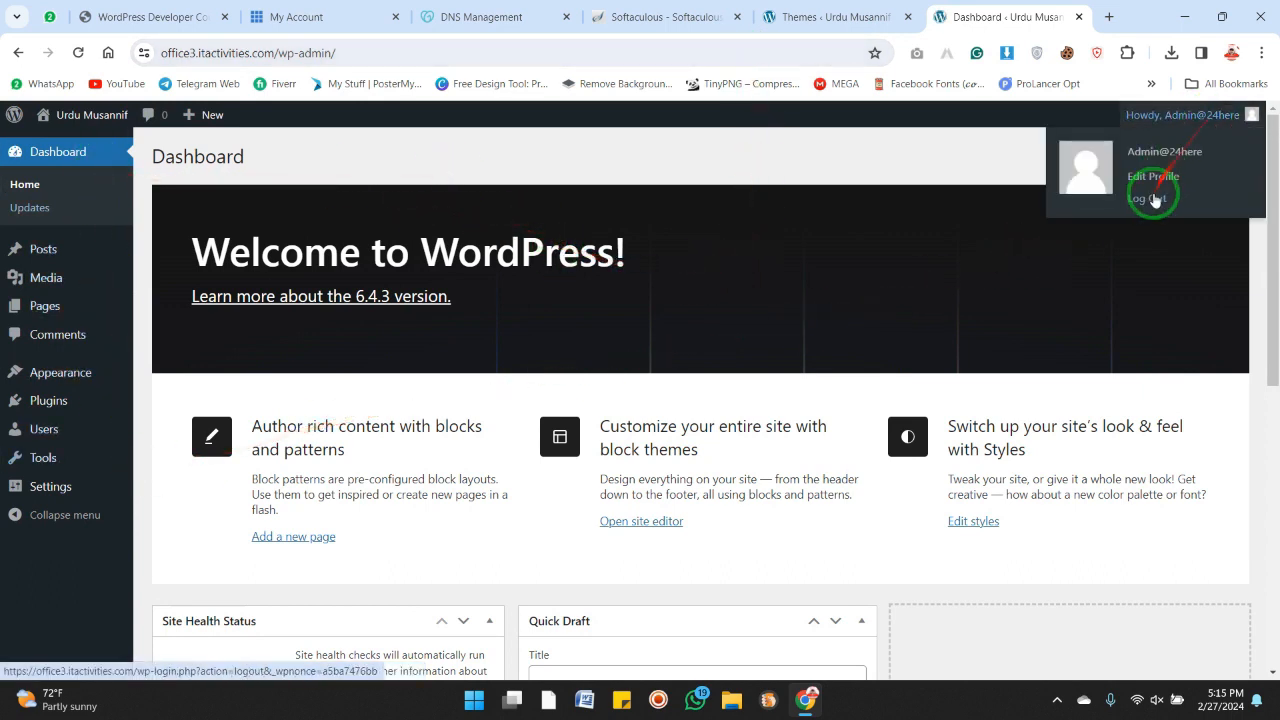
{"action": "left_click", "coordinate": [1150, 200]}
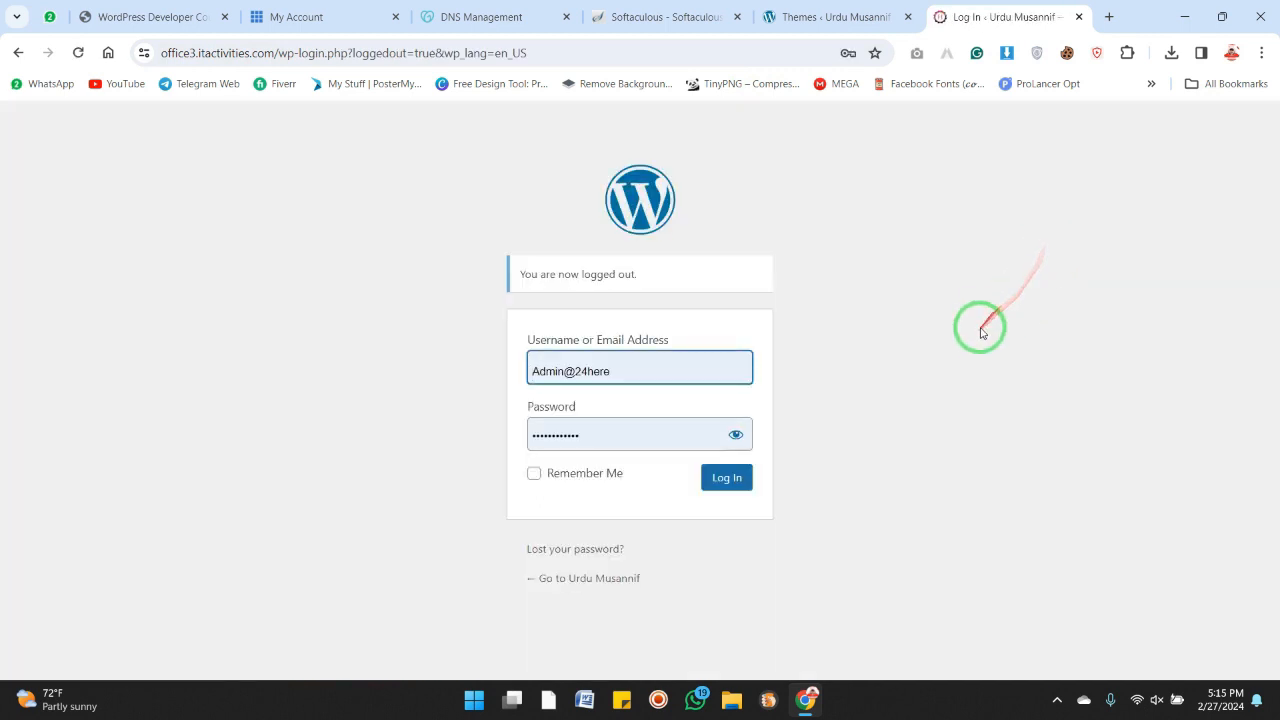
{"action": "left_click", "coordinate": [978, 323]}
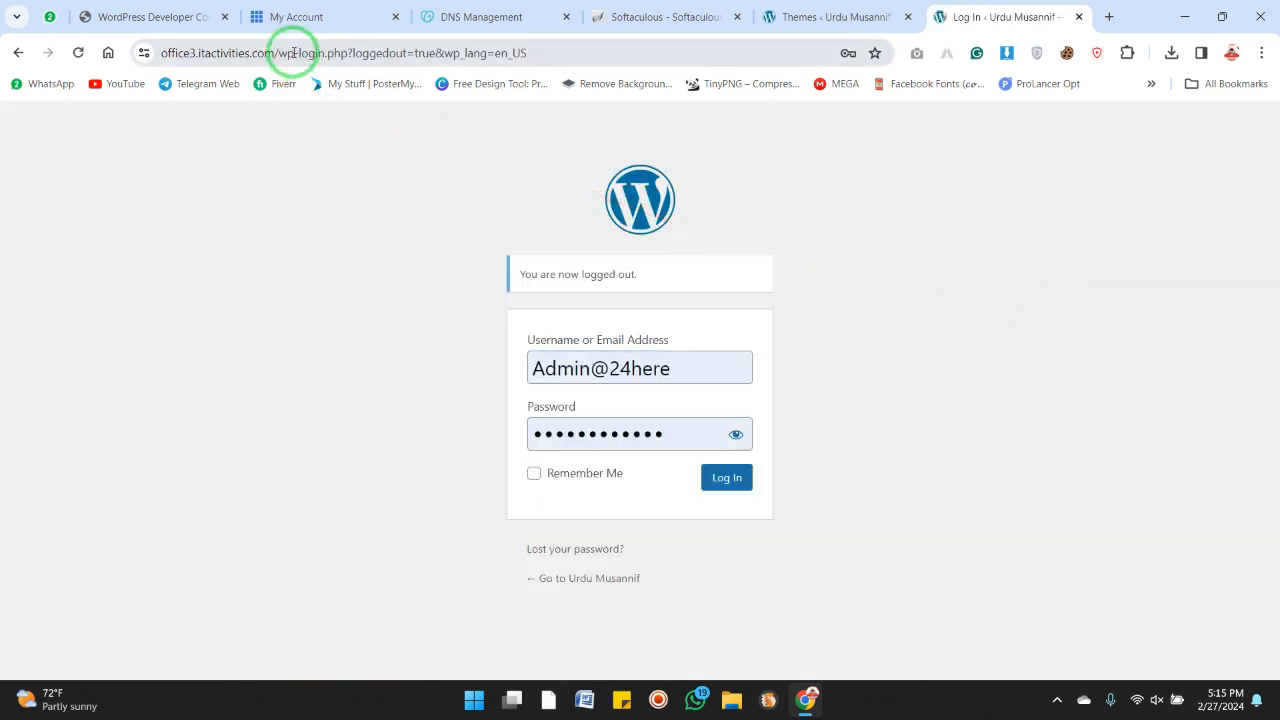
{"action": "left_click_drag", "start_coordinate": [297, 53], "coordinate": [770, 62]}
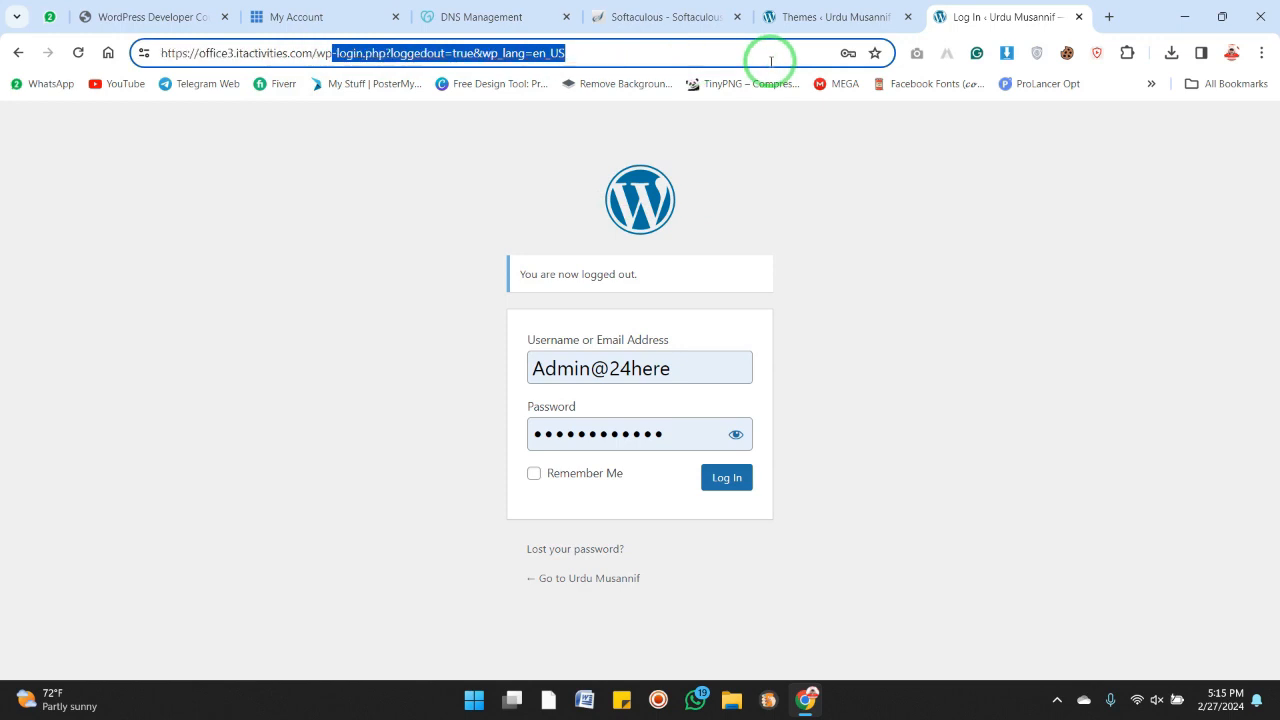
{"action": "type", "text": "admin"}
{"action": "key", "text": "Return"}
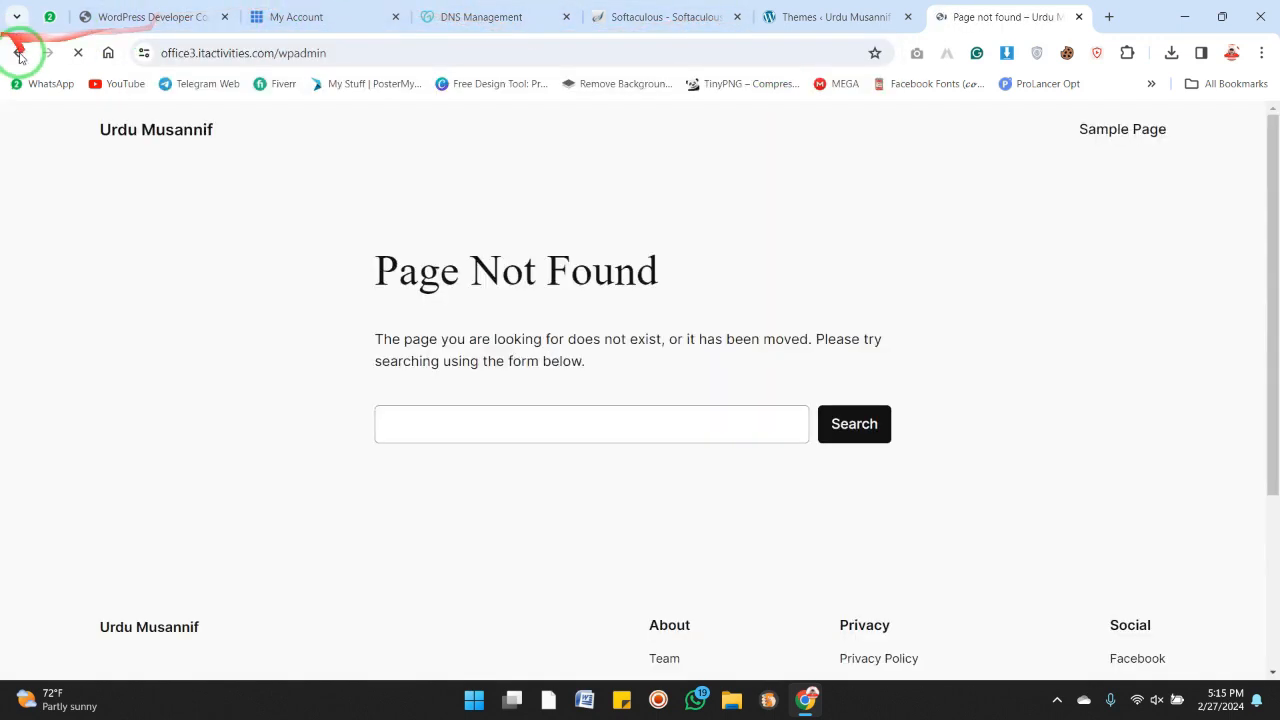
{"action": "left_click", "coordinate": [18, 53]}
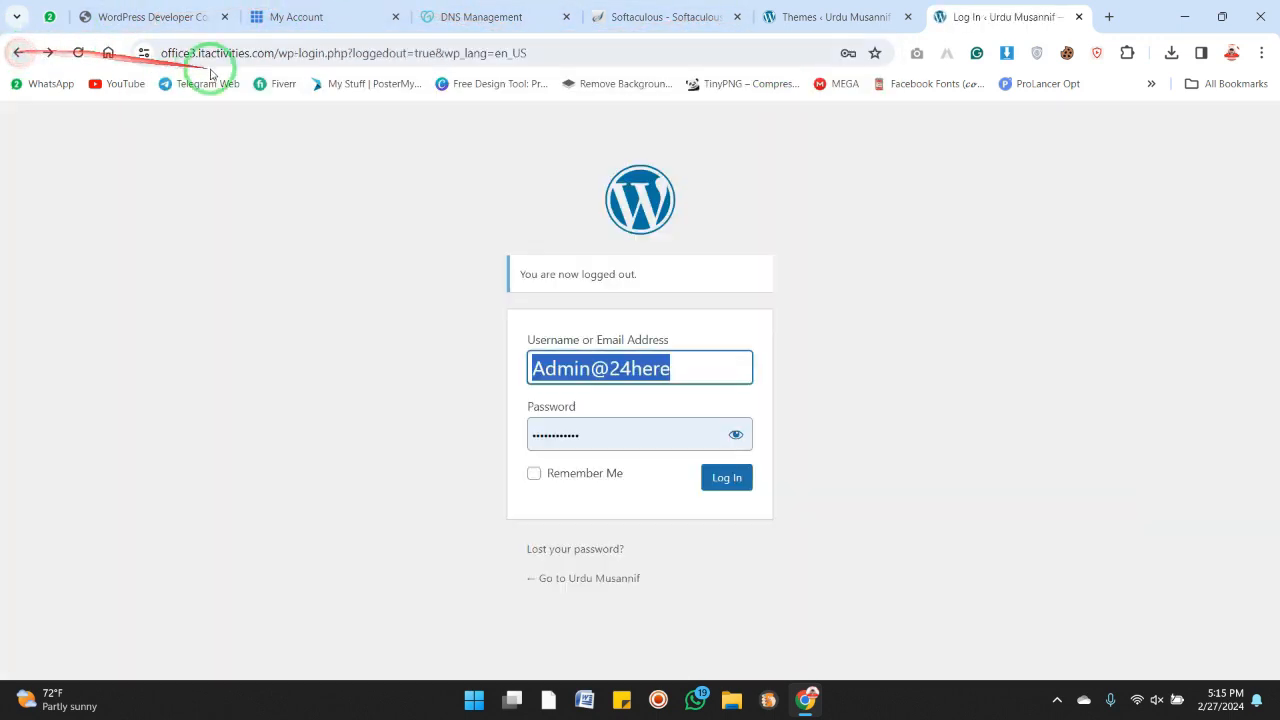
Open the site's wp-admin address to reach the WordPress login page
{"action": "left_click", "coordinate": [281, 55]}
{"action": "left_click", "coordinate": [284, 53]}
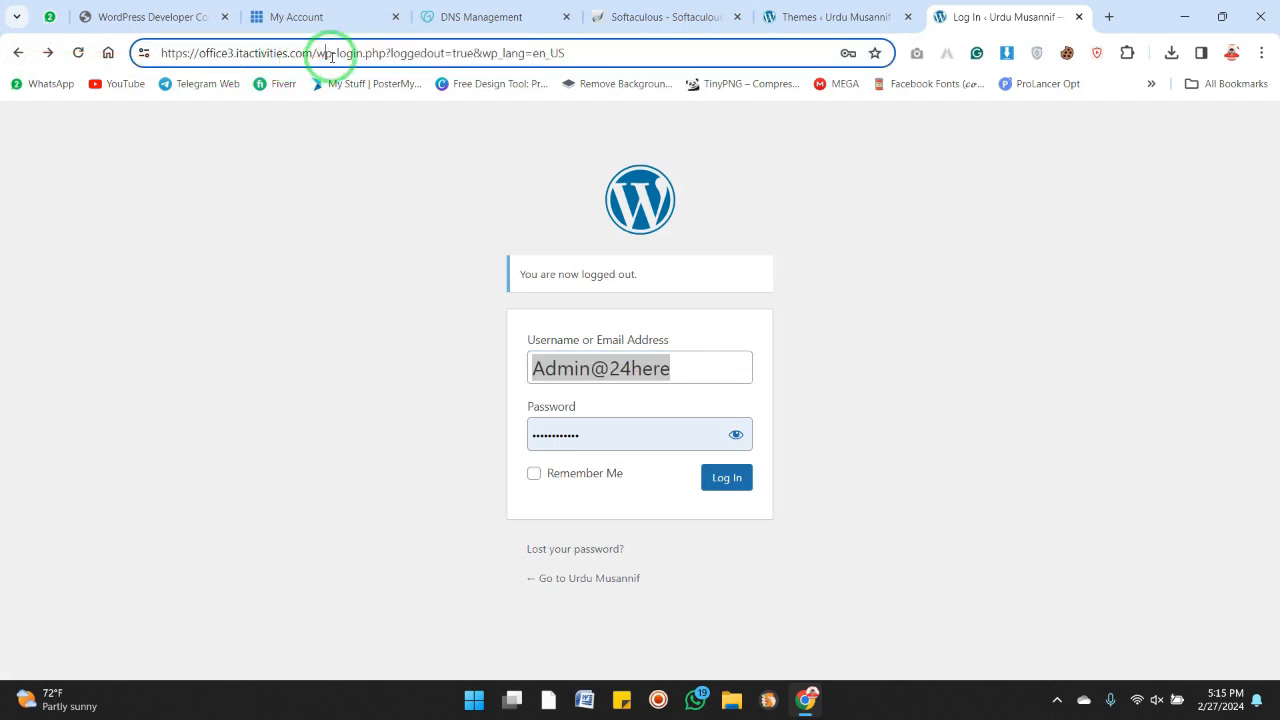
{"action": "left_click_drag", "start_coordinate": [332, 53], "coordinate": [604, 84]}
{"action": "type", "text": "-"}
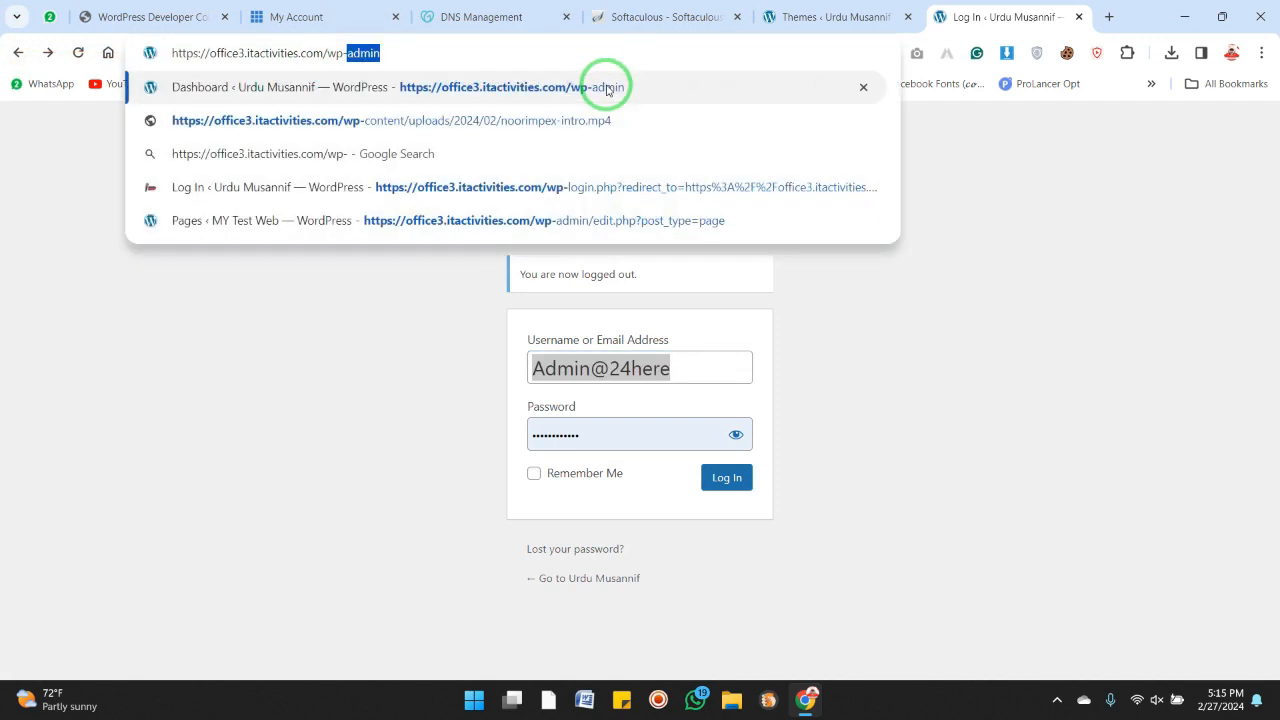
{"action": "key", "text": "Return"}
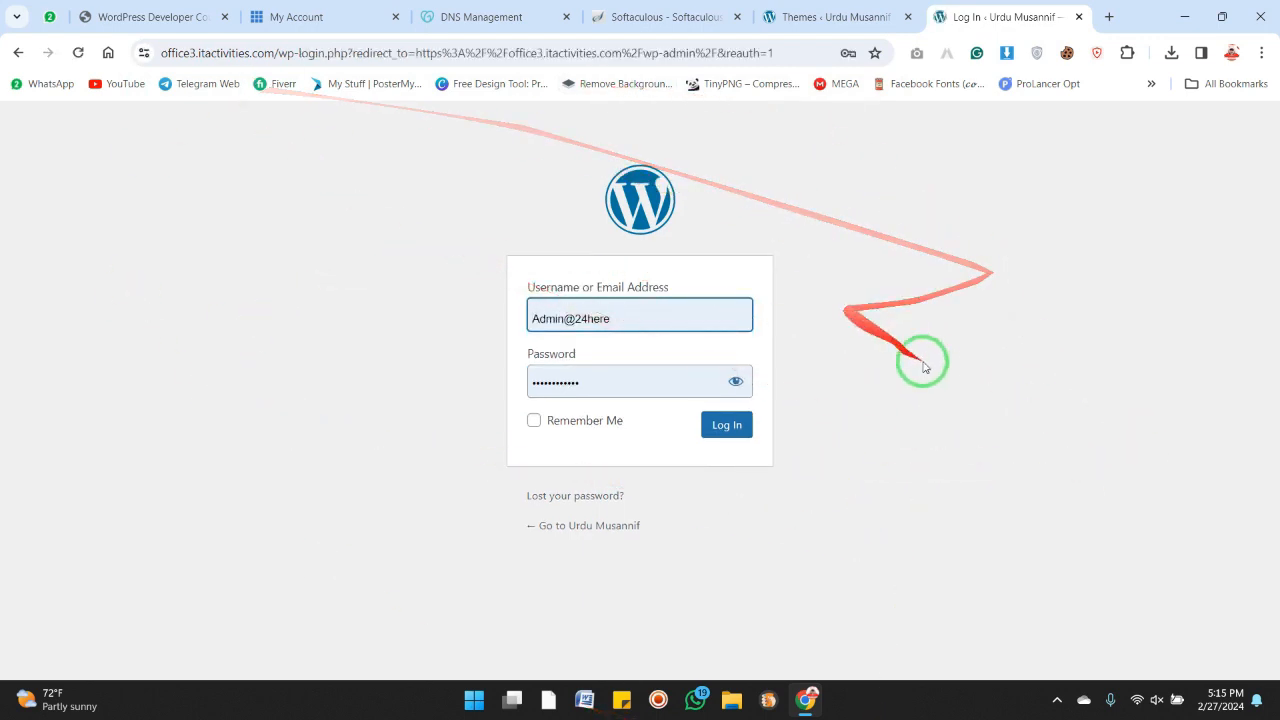
{"action": "left_click", "coordinate": [963, 364]}
{"action": "left_click", "coordinate": [969, 369]}
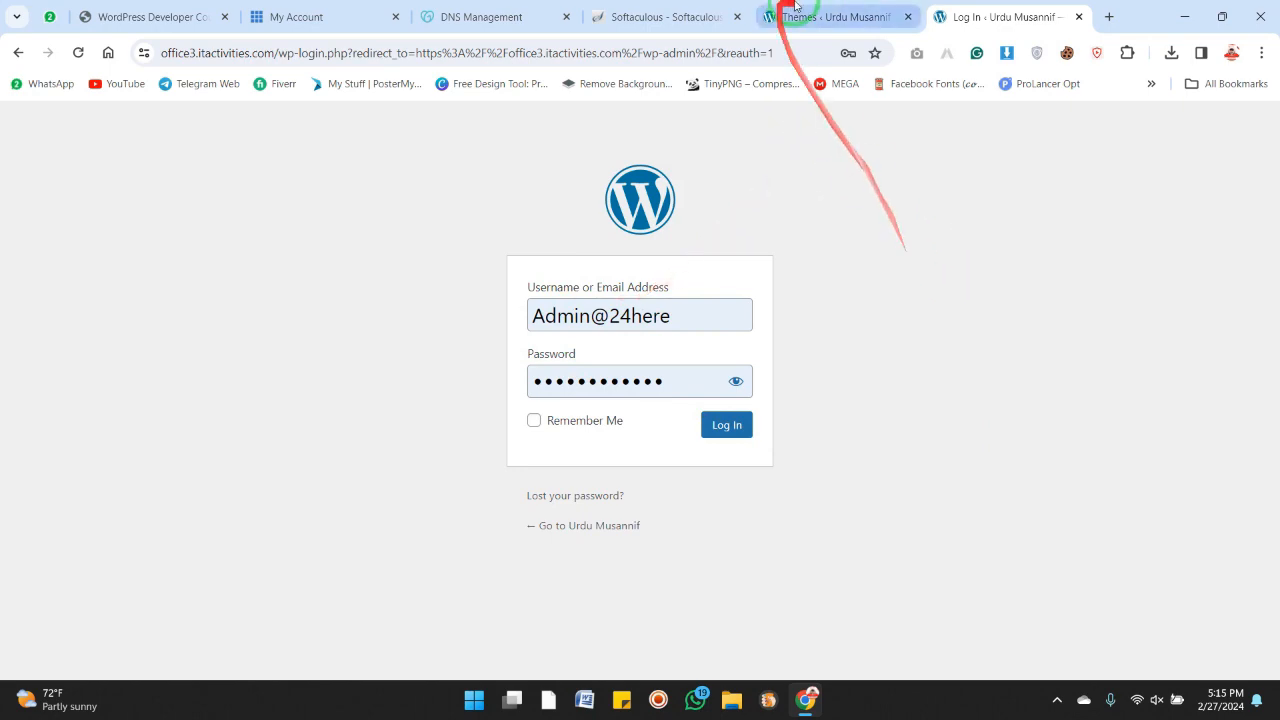
Log back in to the WordPress admin with the saved credentials and close the Themes tab
{"action": "left_click", "coordinate": [836, 16]}
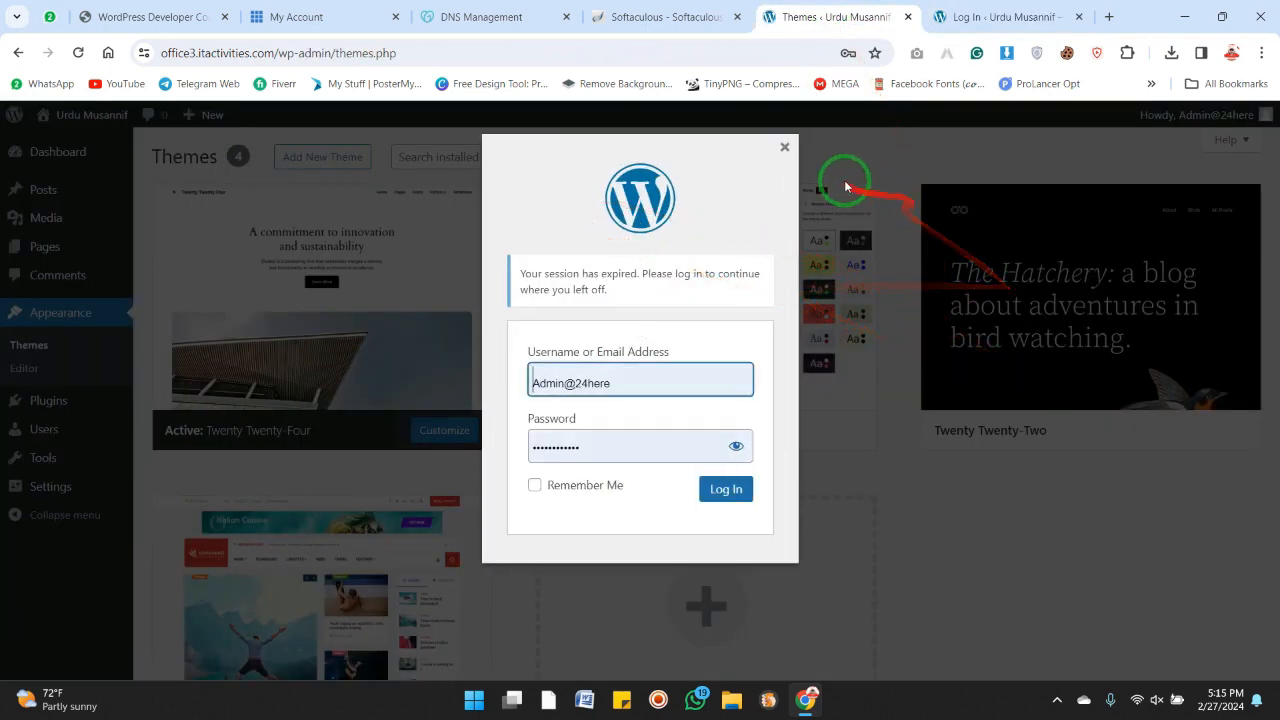
{"action": "left_click", "coordinate": [786, 151]}
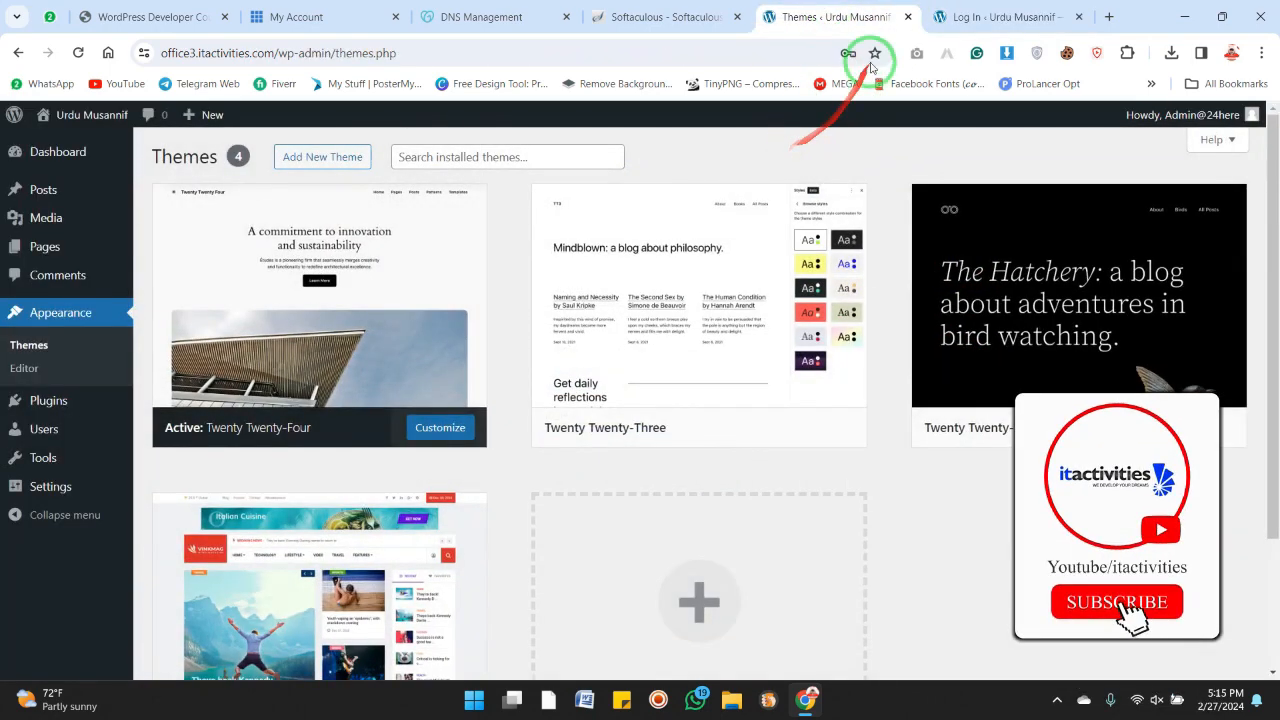
{"action": "left_click", "coordinate": [963, 17]}
{"action": "left_click", "coordinate": [727, 425]}
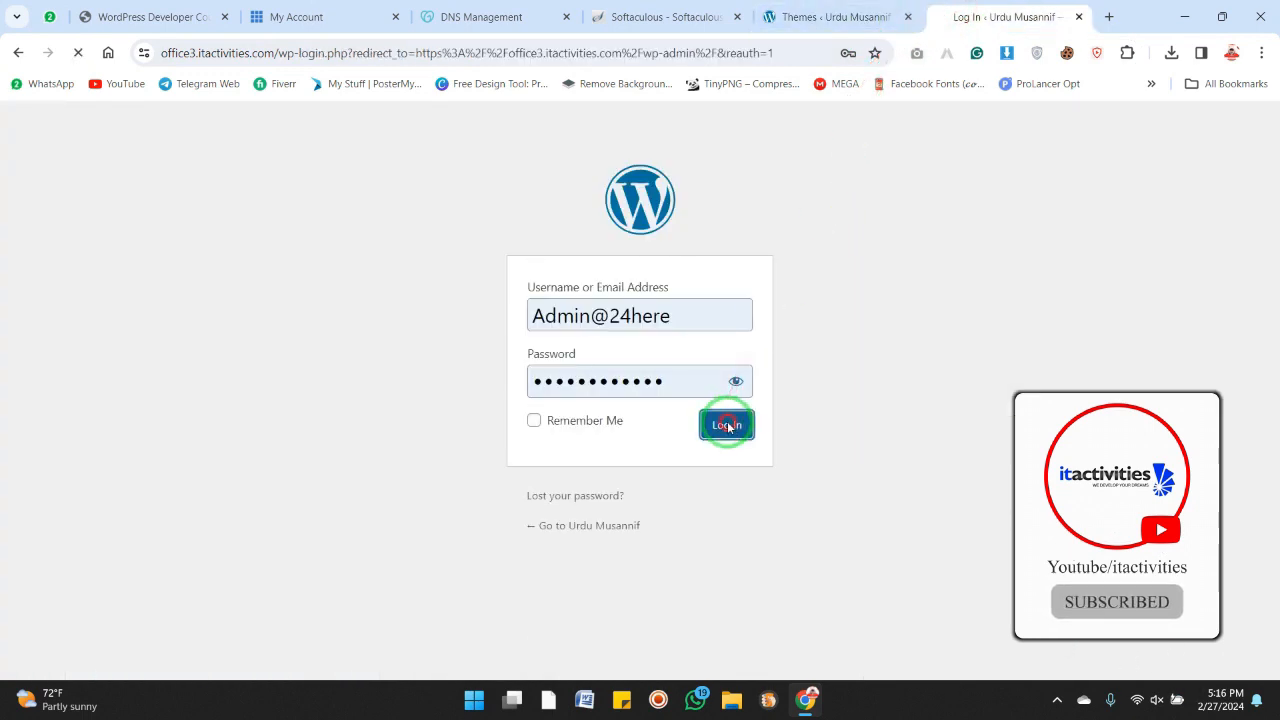
{"action": "left_click", "coordinate": [908, 16]}
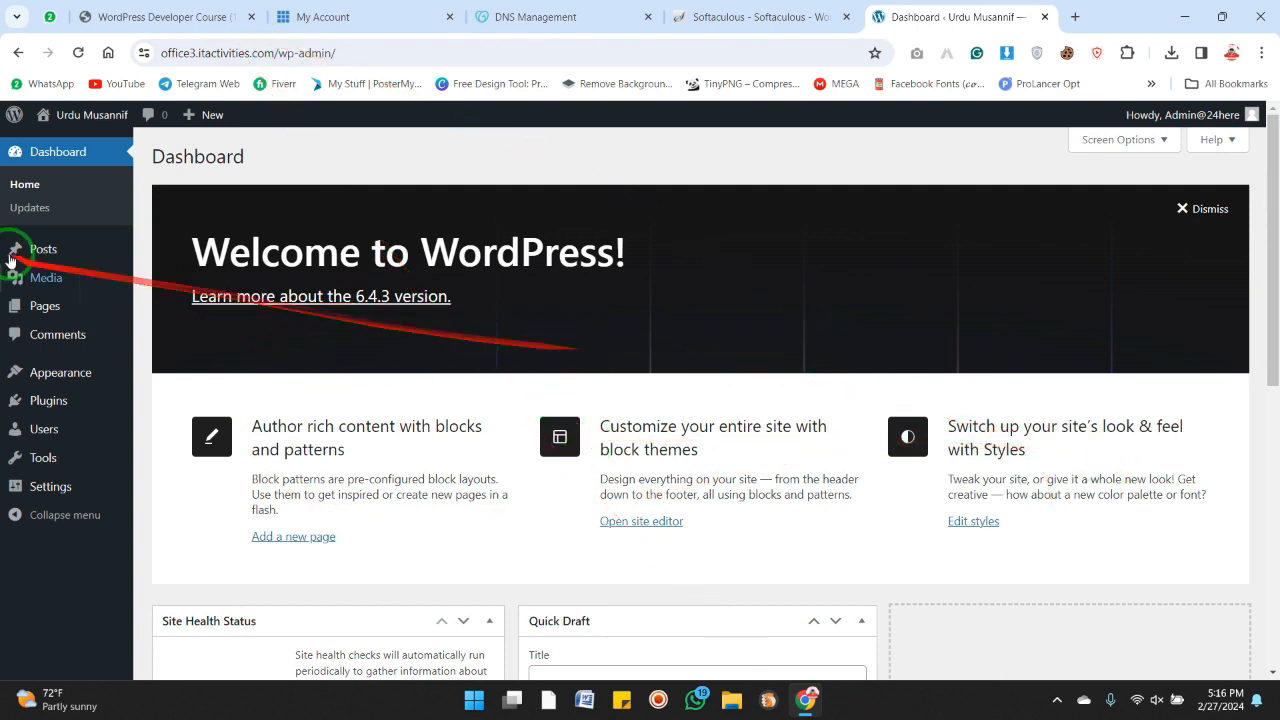
{"action": "mouse_move", "coordinate": [69, 480]}
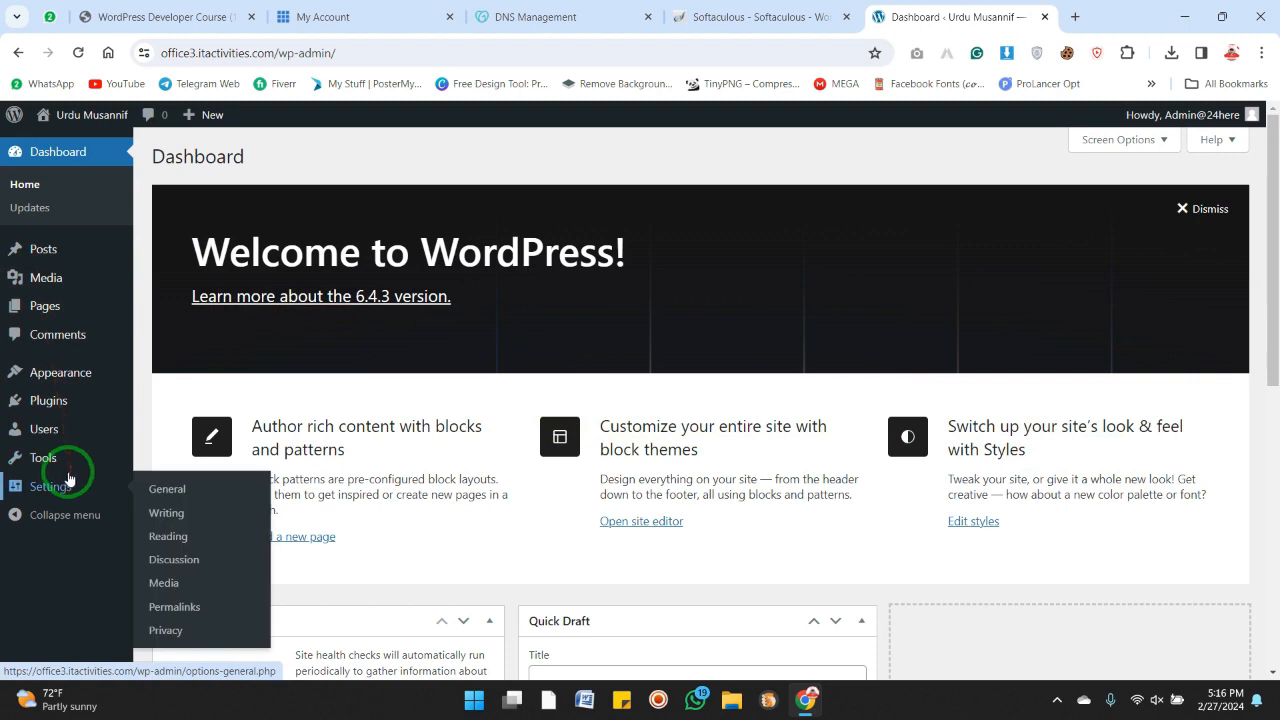